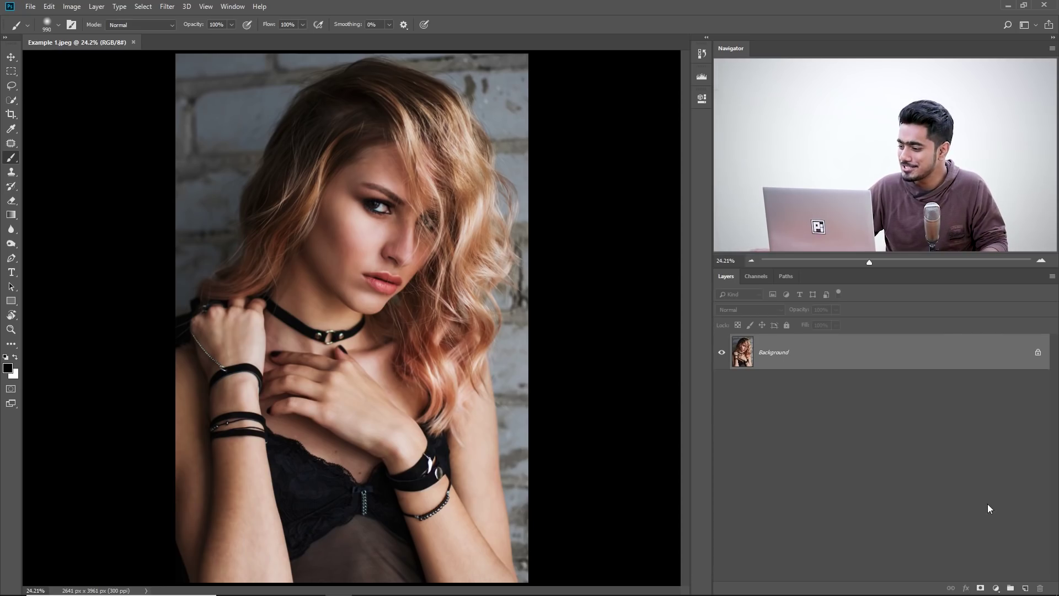
# Add a Gradient fill layer above the portrait and reset the gradient presets to the default set
pyautogui.click(996, 588)
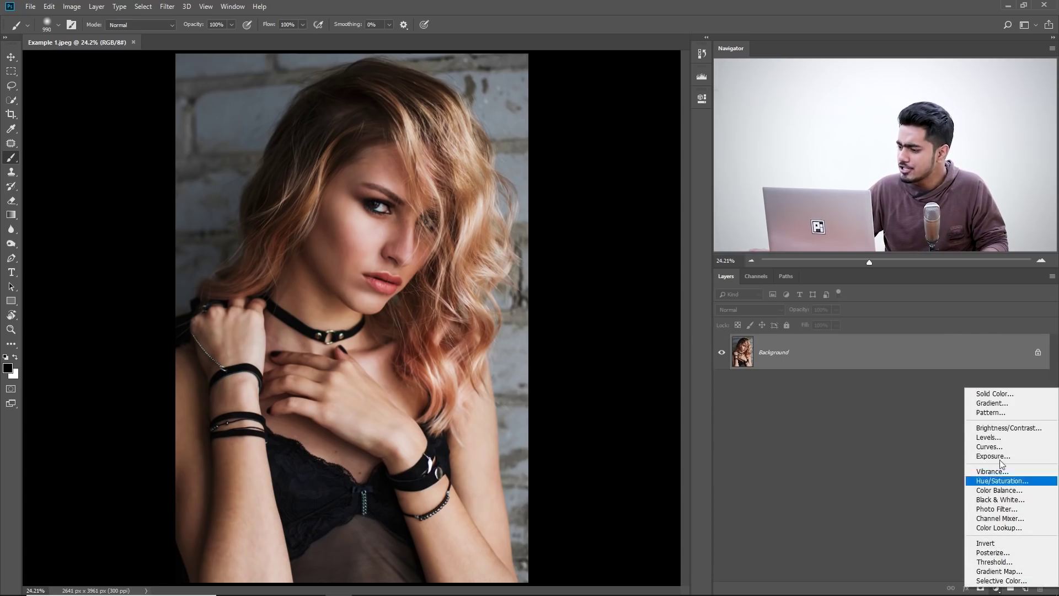
pyautogui.click(1002, 403)
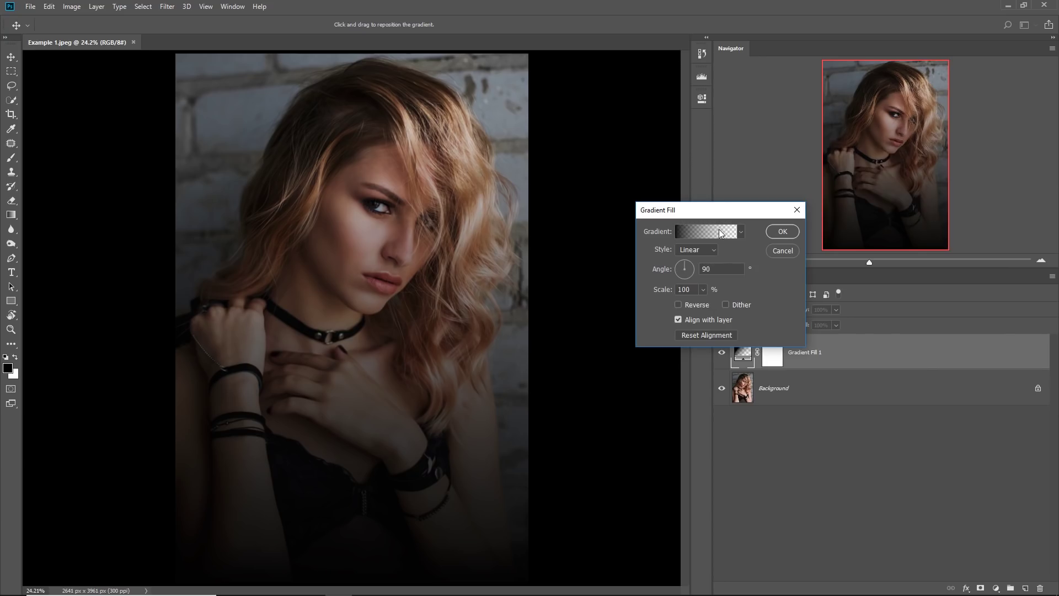
pyautogui.click(719, 232)
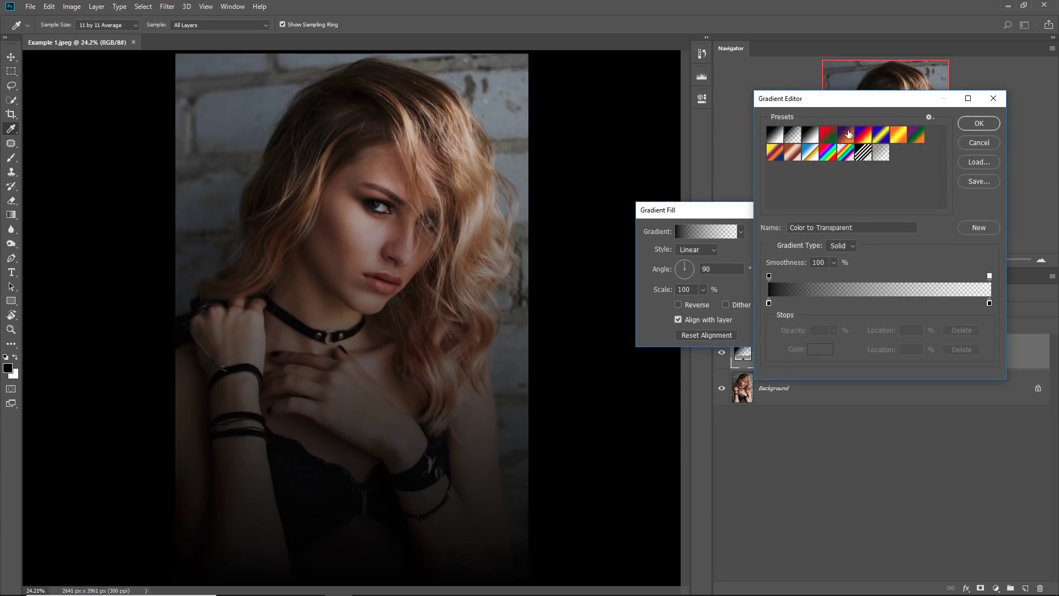
pyautogui.click(931, 117)
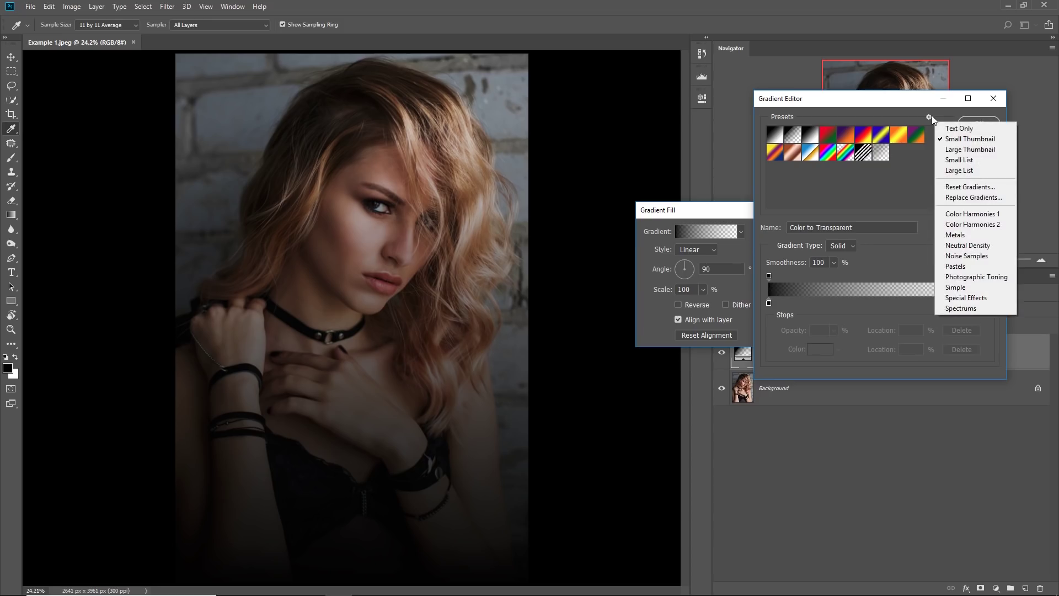
pyautogui.click(966, 187)
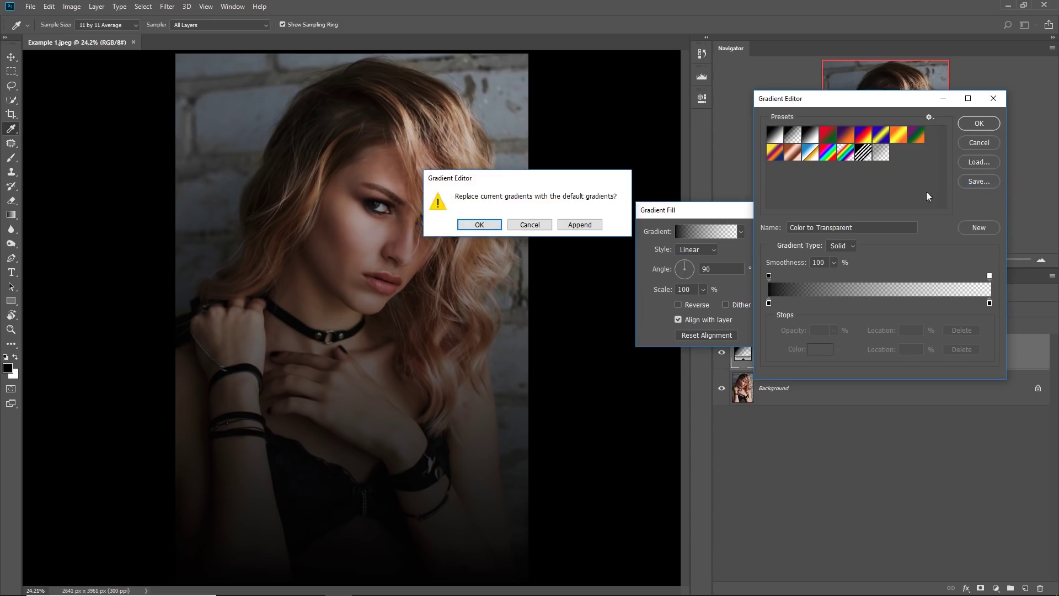
pyautogui.click(479, 224)
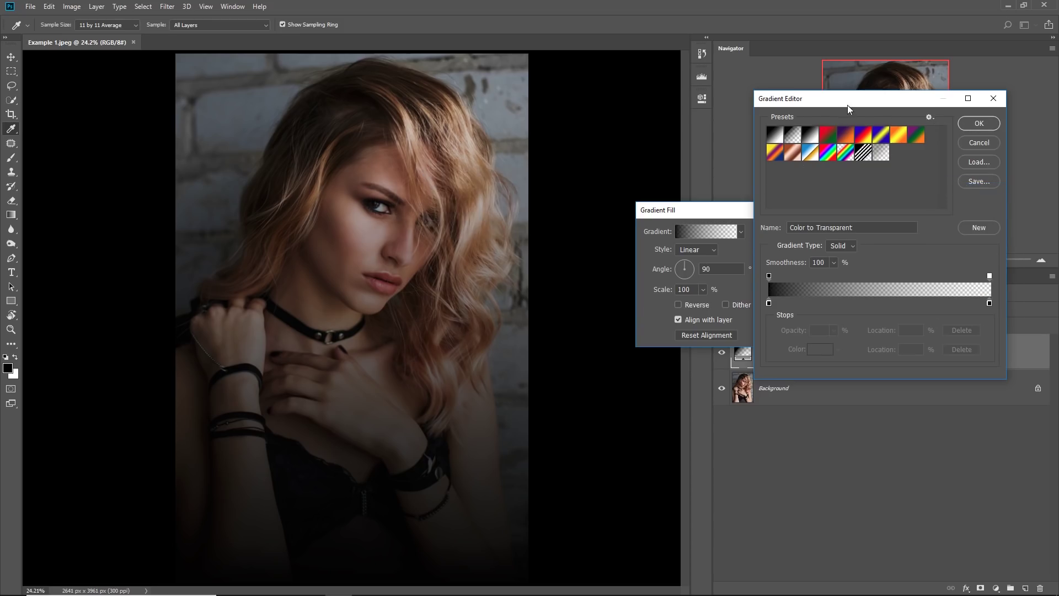
# Choose the Violet, Orange preset for the gradient fill and accept the fill layer
pyautogui.moveTo(847, 105); pyautogui.dragTo(808, 113)
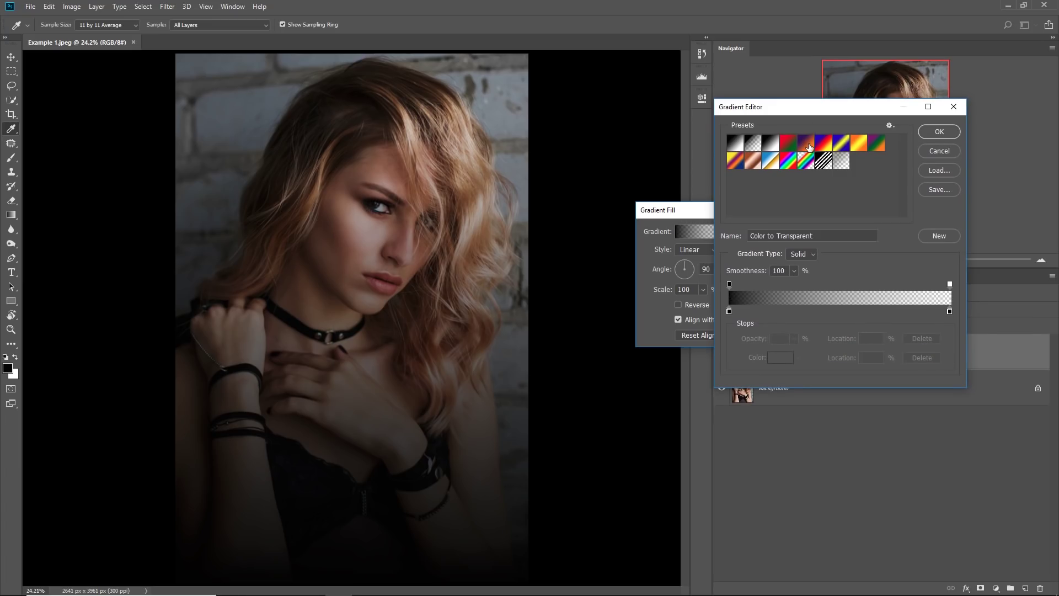
pyautogui.click(808, 146)
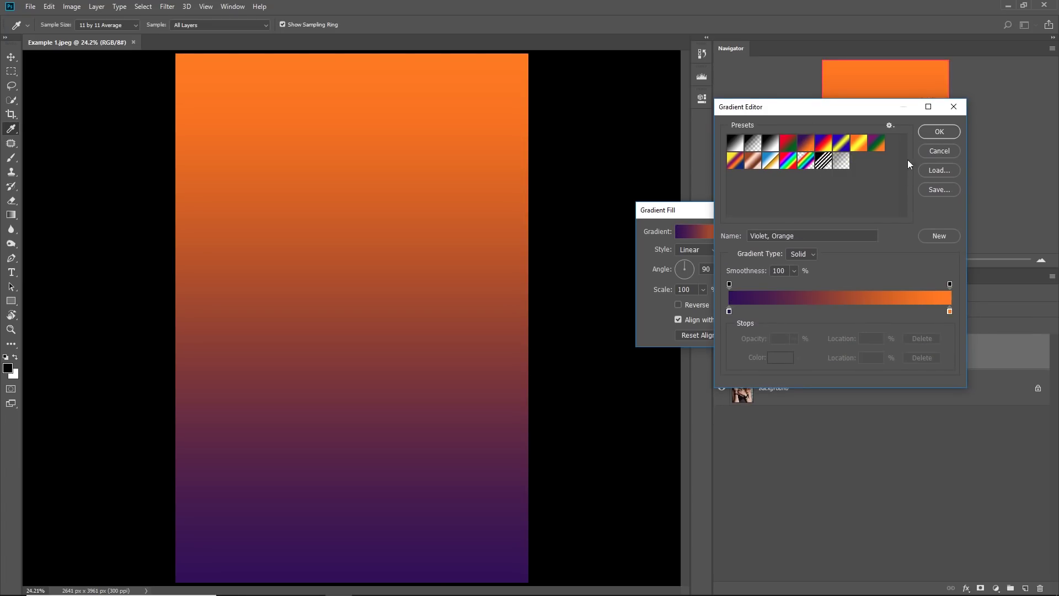
pyautogui.click(937, 132)
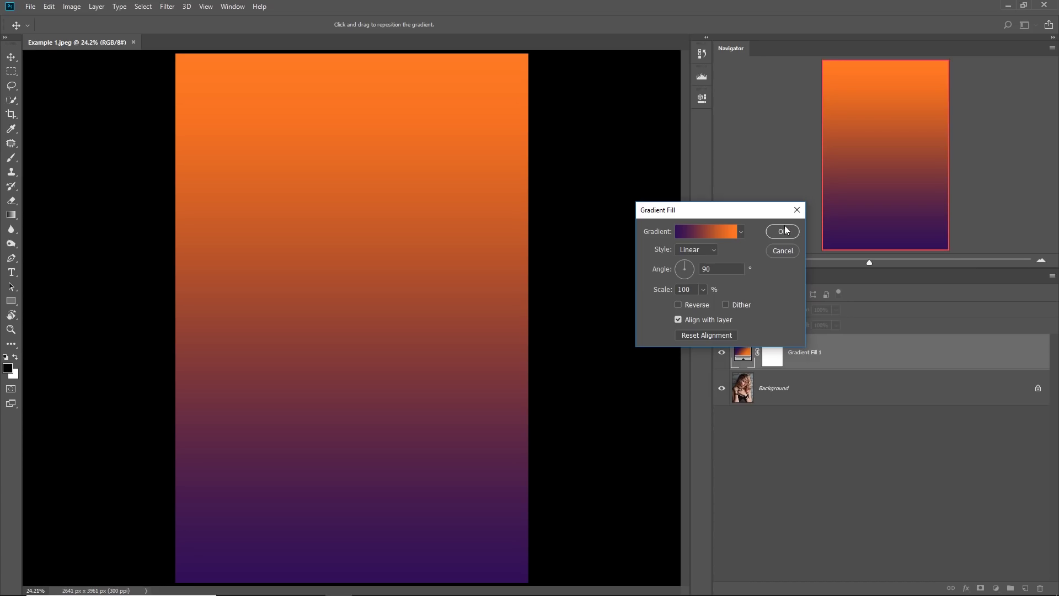
pyautogui.click(783, 231)
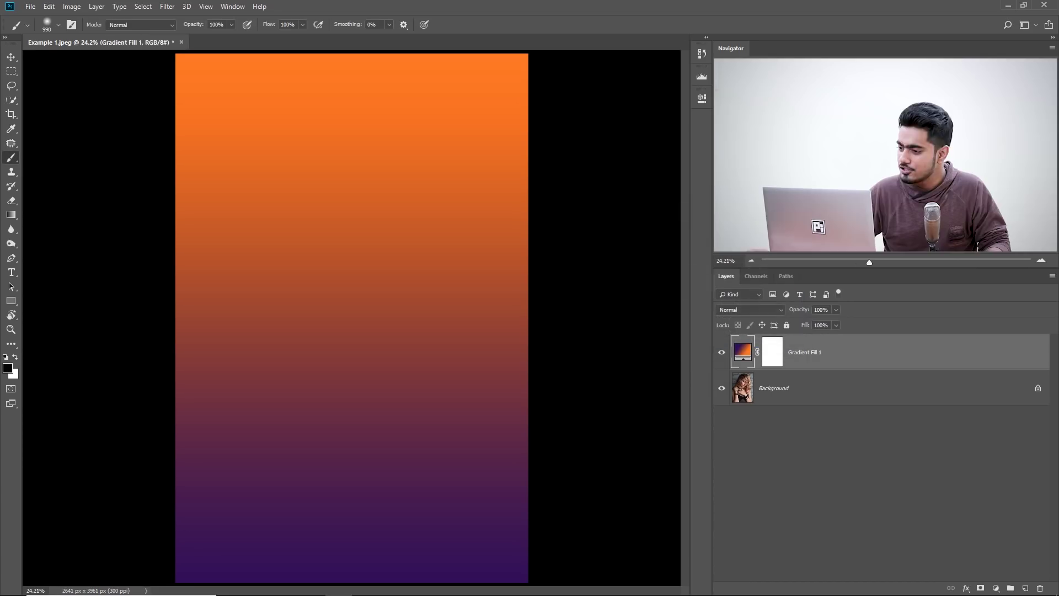
# Set the gradient fill layer's blend mode to Screen and compare the portrait with the layer hidden and shown
pyautogui.click(758, 311)
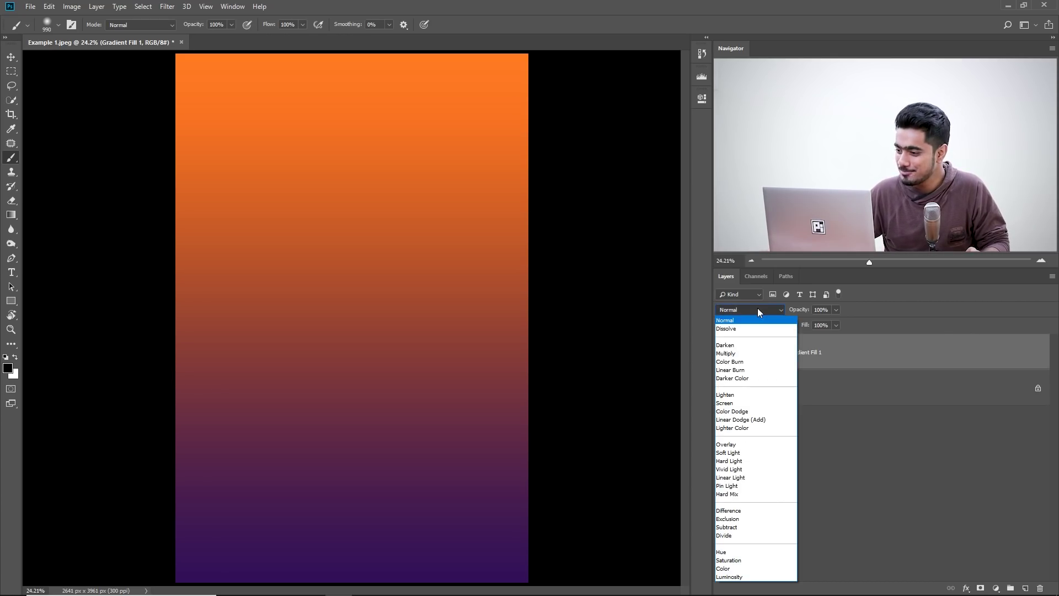
pyautogui.click(751, 404)
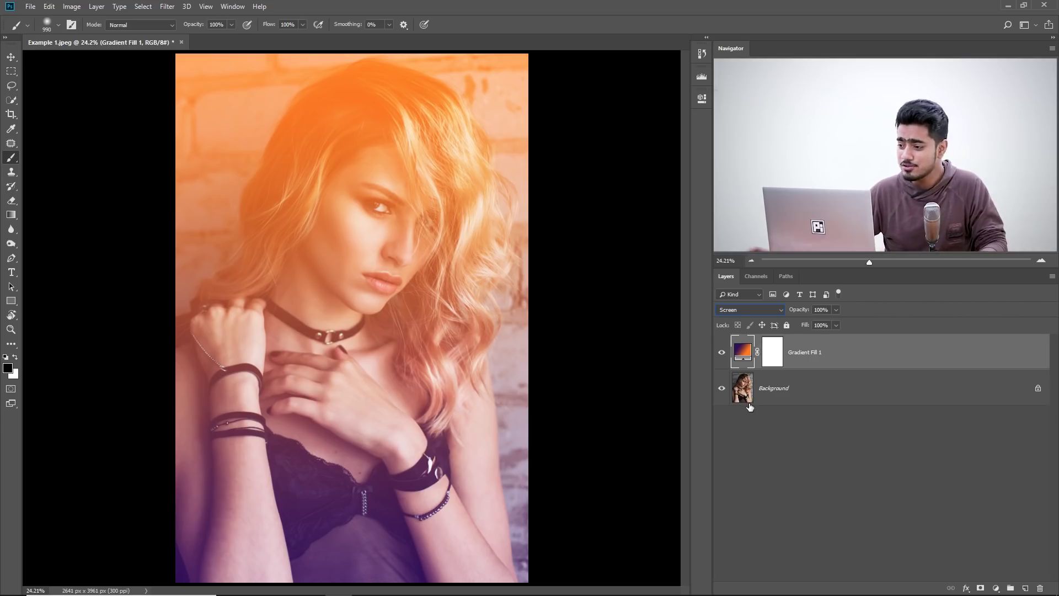
pyautogui.click(722, 354)
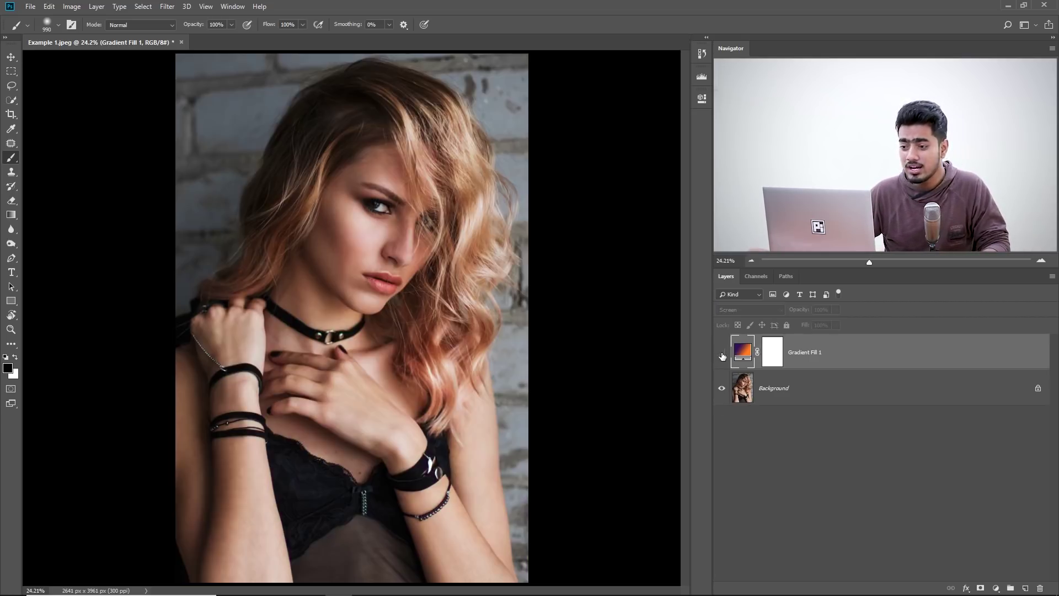
pyautogui.click(722, 353)
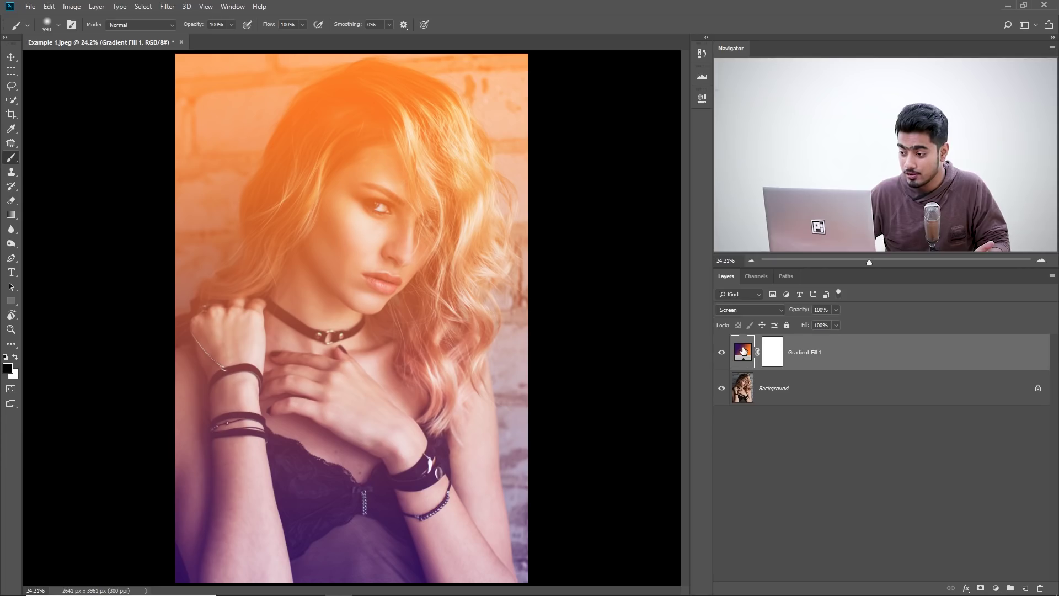
# Reopen the gradient fill's settings, place them beside the face and check the available gradient styles
pyautogui.doubleClick(742, 350)
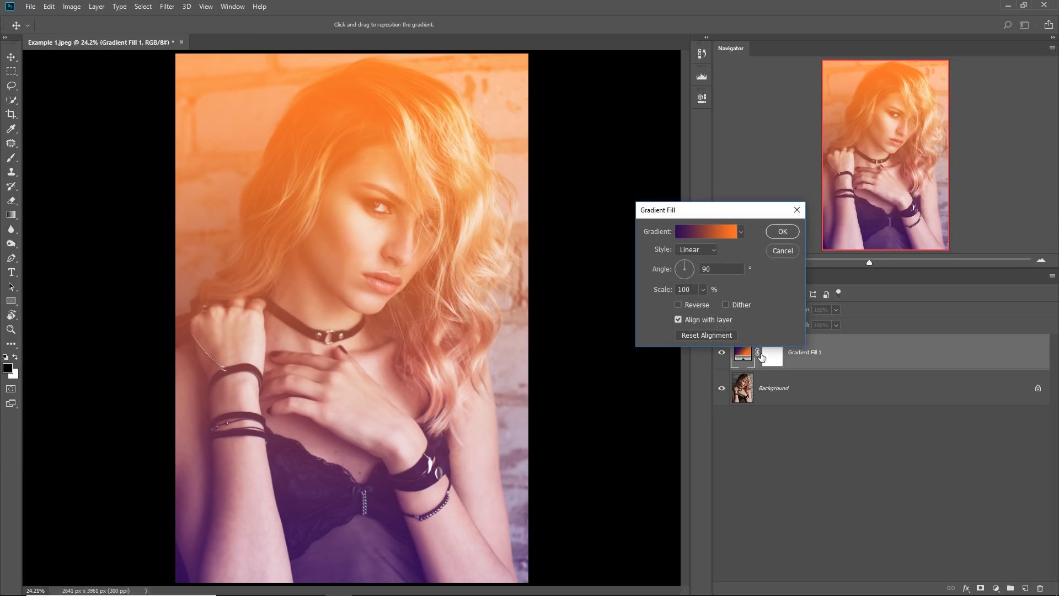
pyautogui.moveTo(711, 212); pyautogui.dragTo(621, 278)
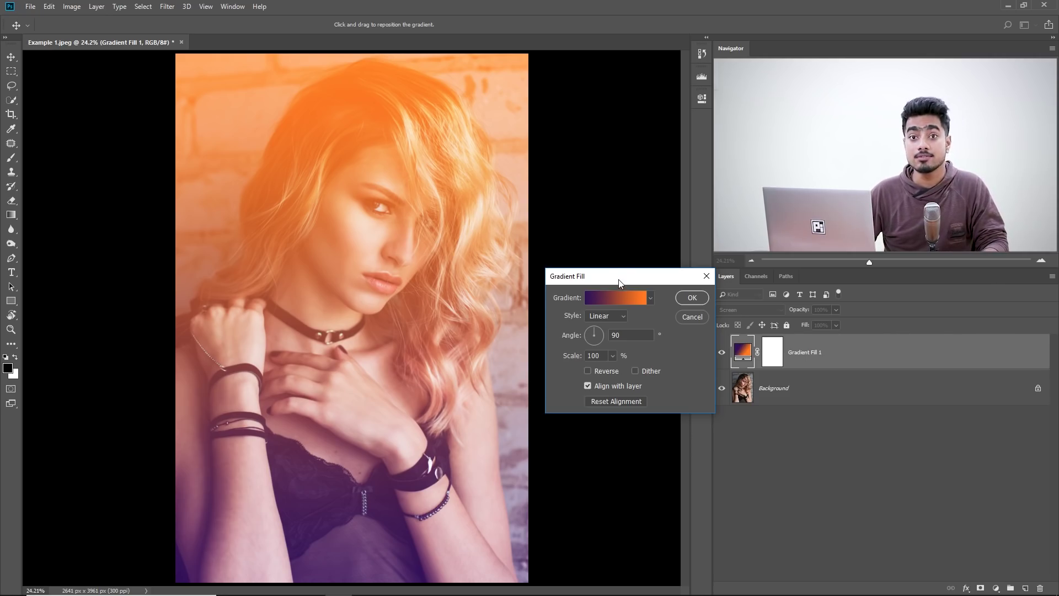
pyautogui.moveTo(615, 282); pyautogui.dragTo(561, 108)
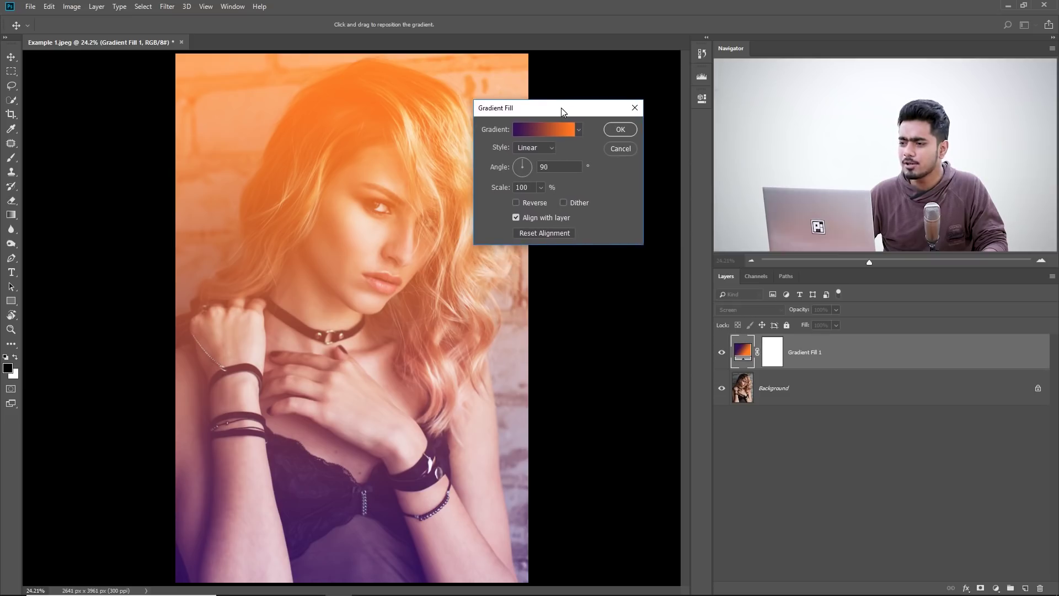
pyautogui.click(551, 147)
pyautogui.click(552, 149)
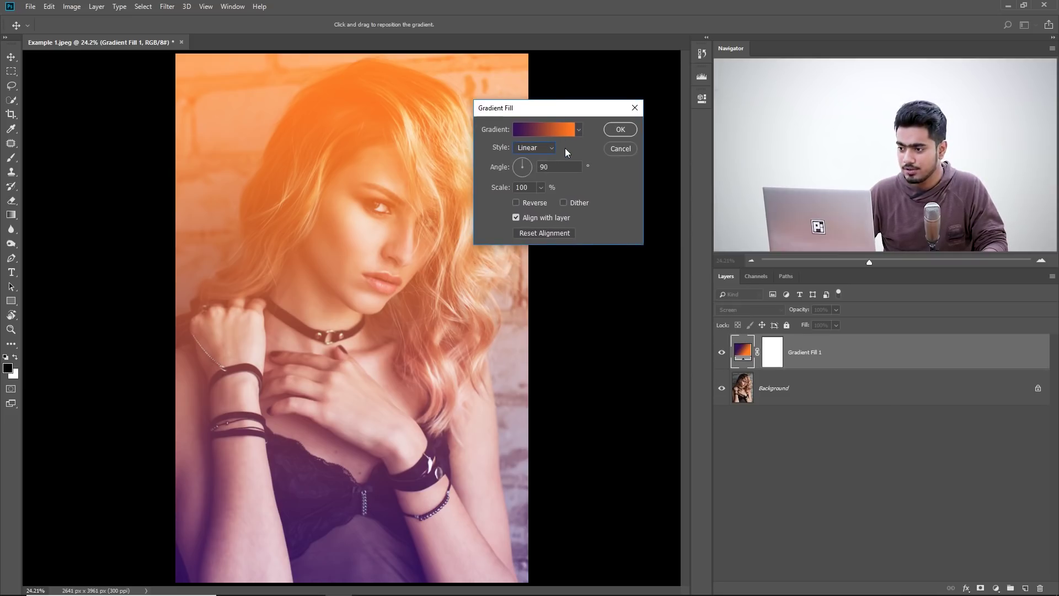
# Try the gradient scale at 1% and 155%, restore it to 100%, and switch Reverse on and off again
pyautogui.click(538, 189)
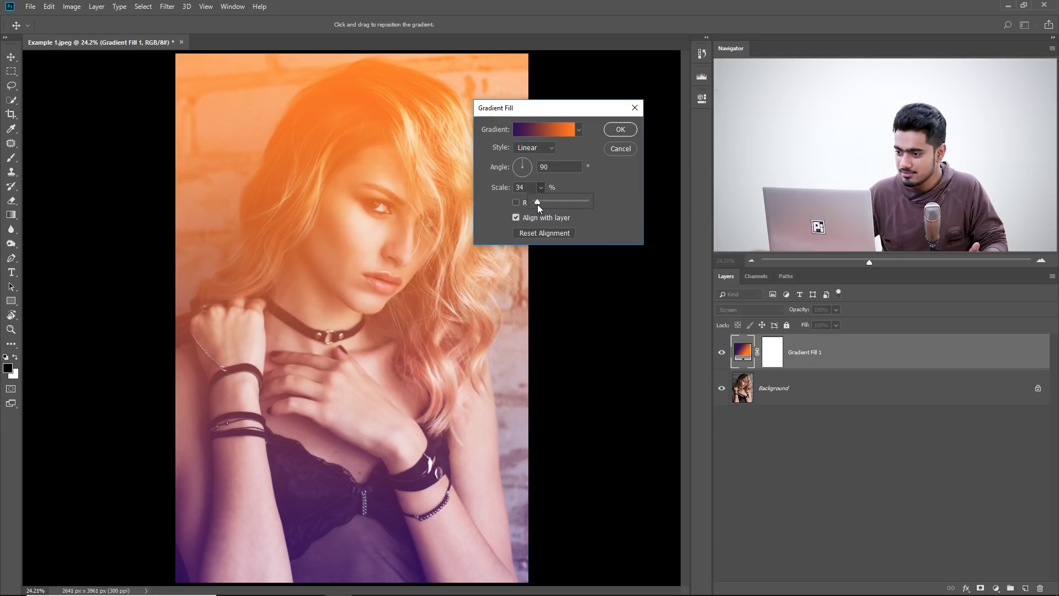
pyautogui.moveTo(538, 204); pyautogui.dragTo(511, 203)
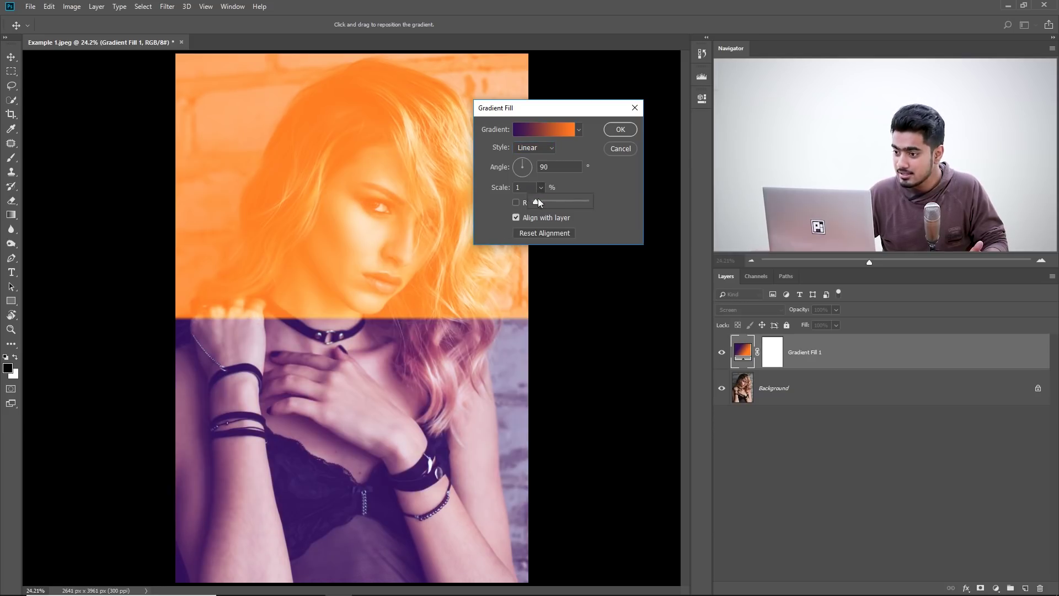
pyautogui.moveTo(539, 204); pyautogui.dragTo(541, 202)
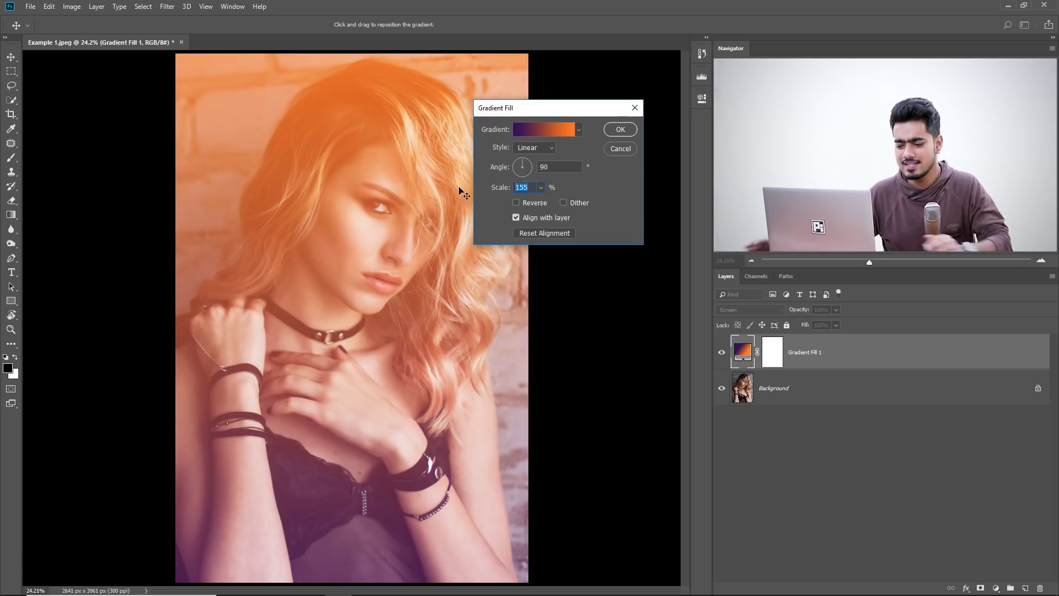
pyautogui.write('19')
pyautogui.press('BackSpace')
pyautogui.write('00')
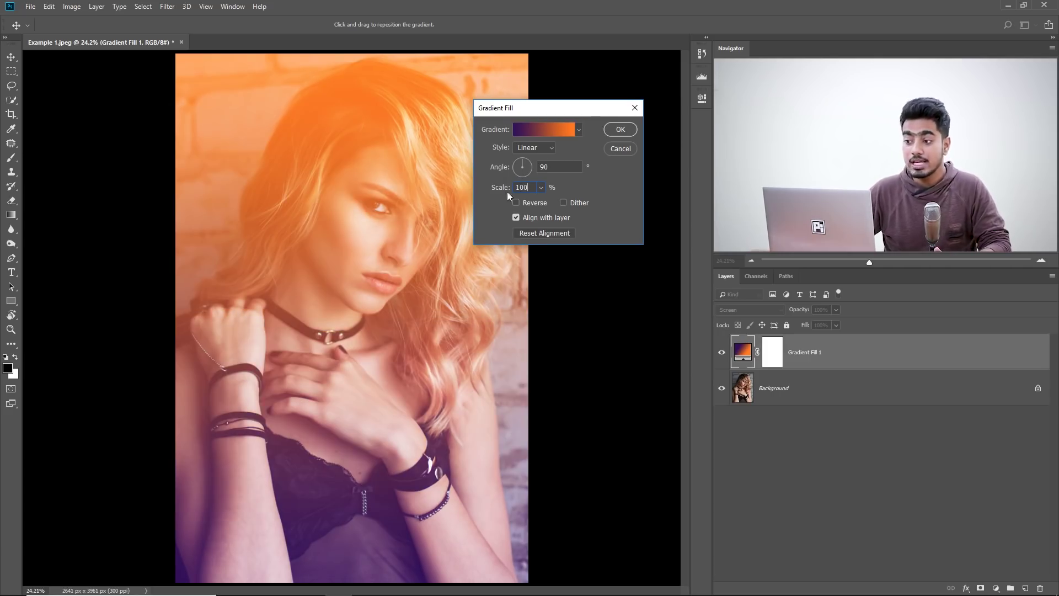
pyautogui.click(516, 203)
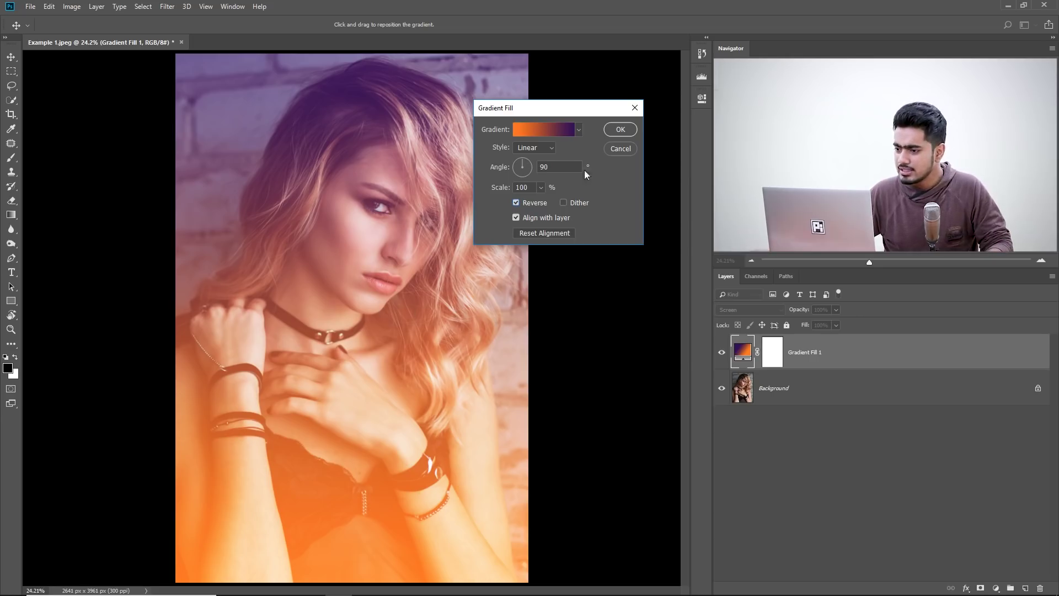
pyautogui.click(526, 203)
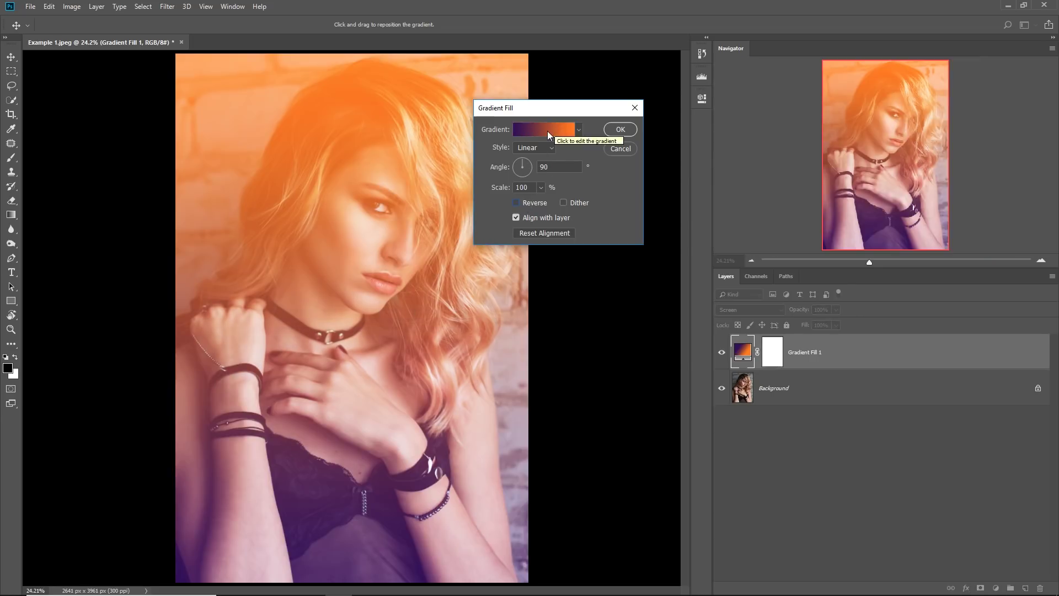
# Try the gradient's color midpoint at 62% and 72%, and accept it at 31%
pyautogui.click(547, 131)
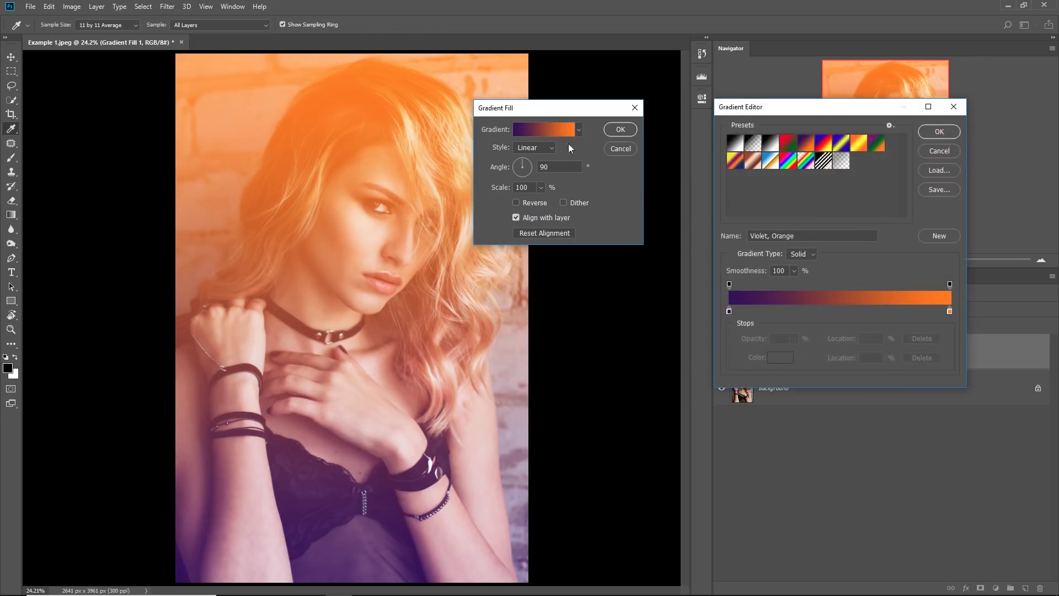
pyautogui.click(948, 312)
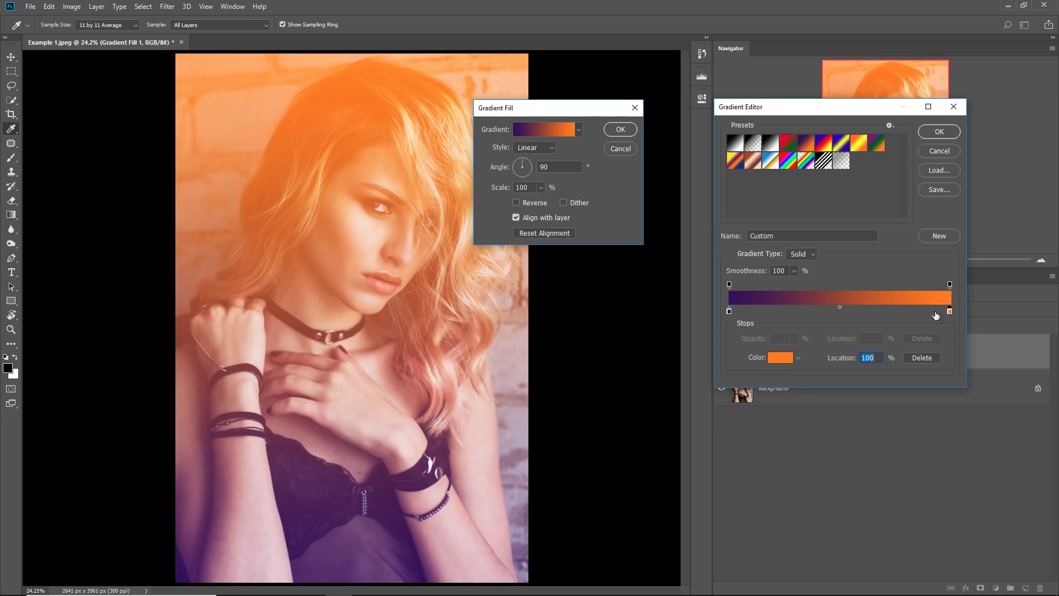
pyautogui.click(840, 307)
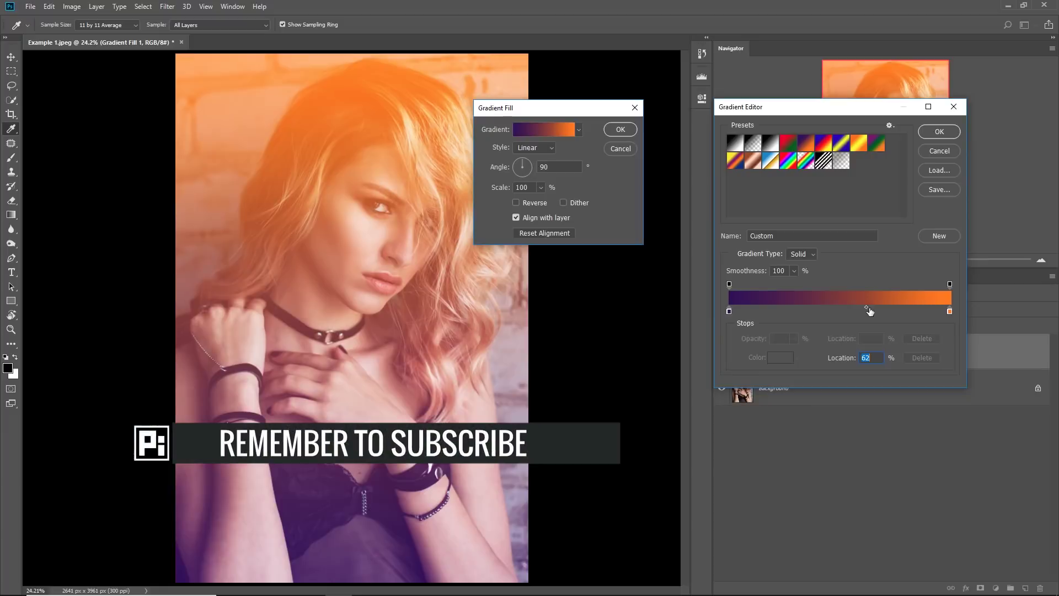
pyautogui.moveTo(866, 307); pyautogui.dragTo(888, 307)
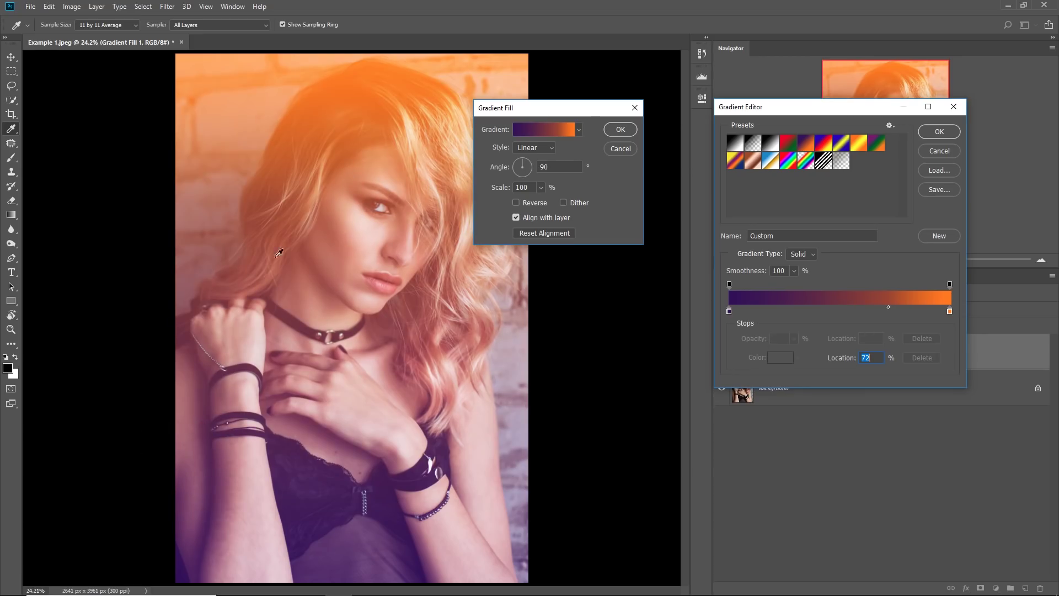
pyautogui.moveTo(888, 307); pyautogui.dragTo(800, 308)
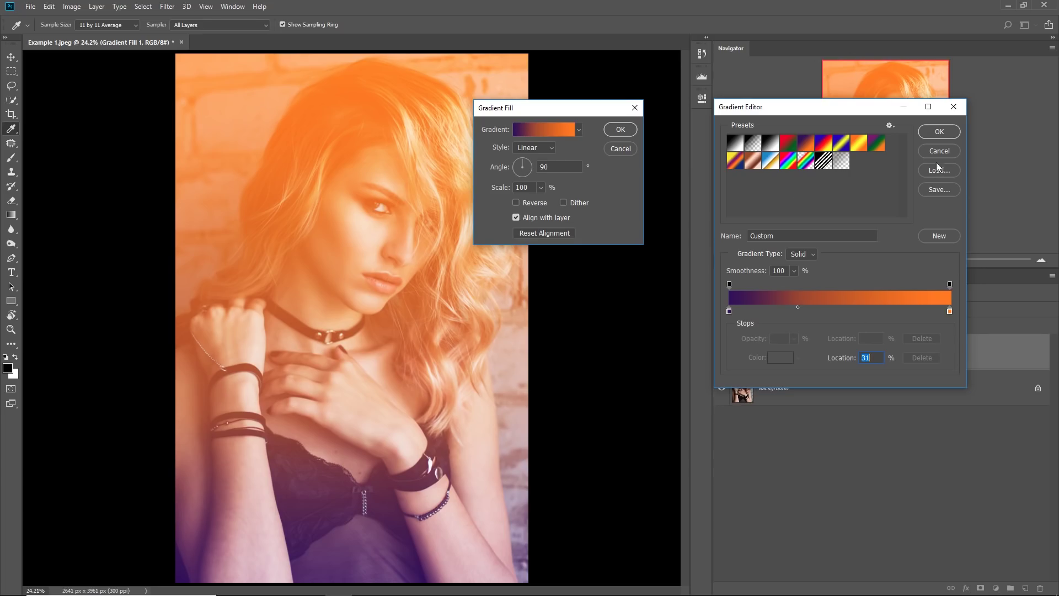
pyautogui.click(939, 132)
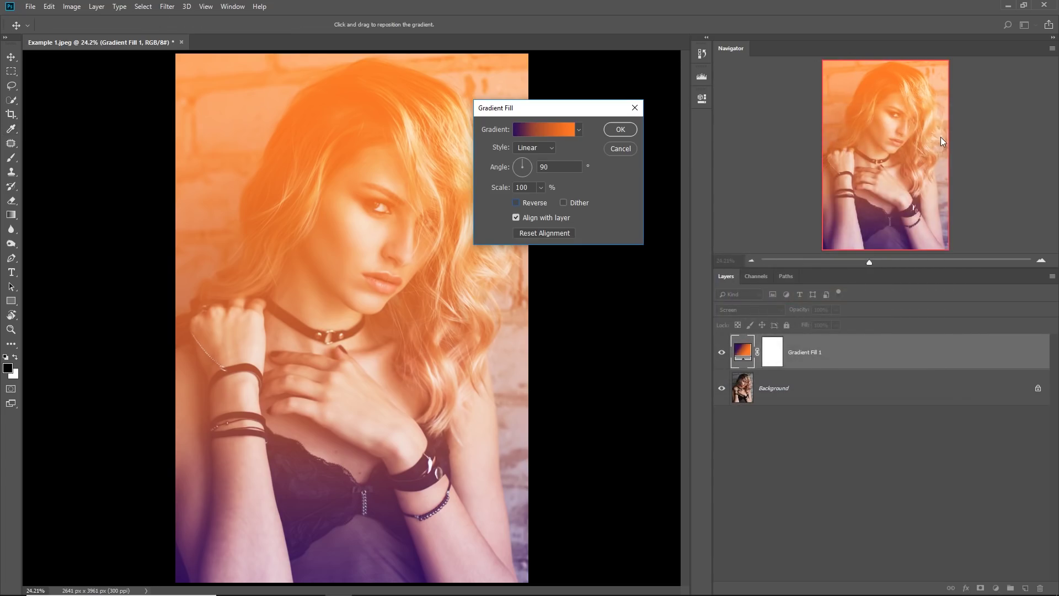
# Set the gradient's color midpoint location to 50% and accept the gradient fill settings
pyautogui.click(545, 131)
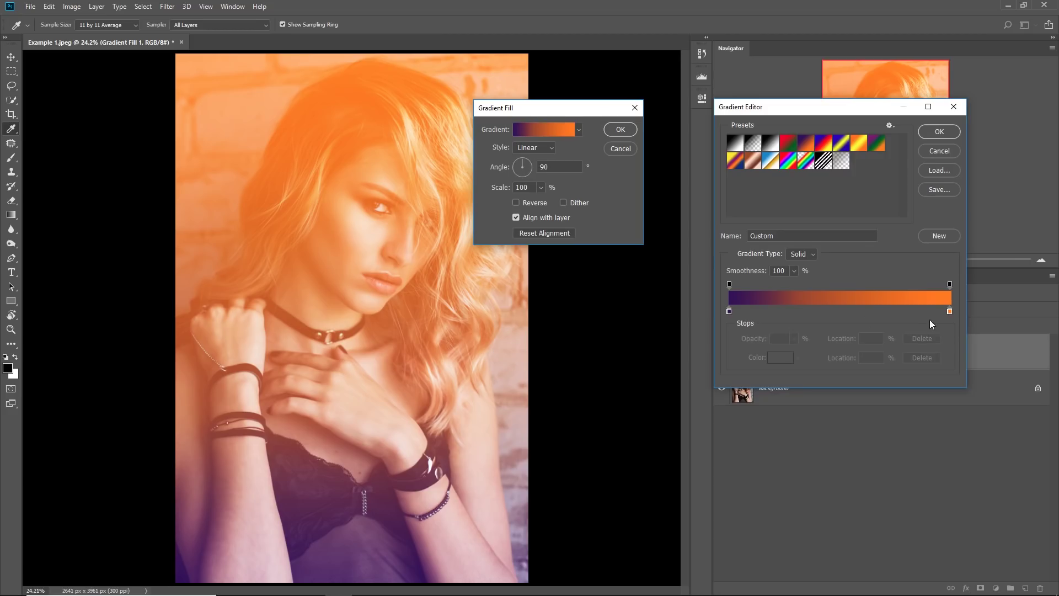
pyautogui.click(950, 311)
pyautogui.moveTo(799, 308); pyautogui.dragTo(819, 308)
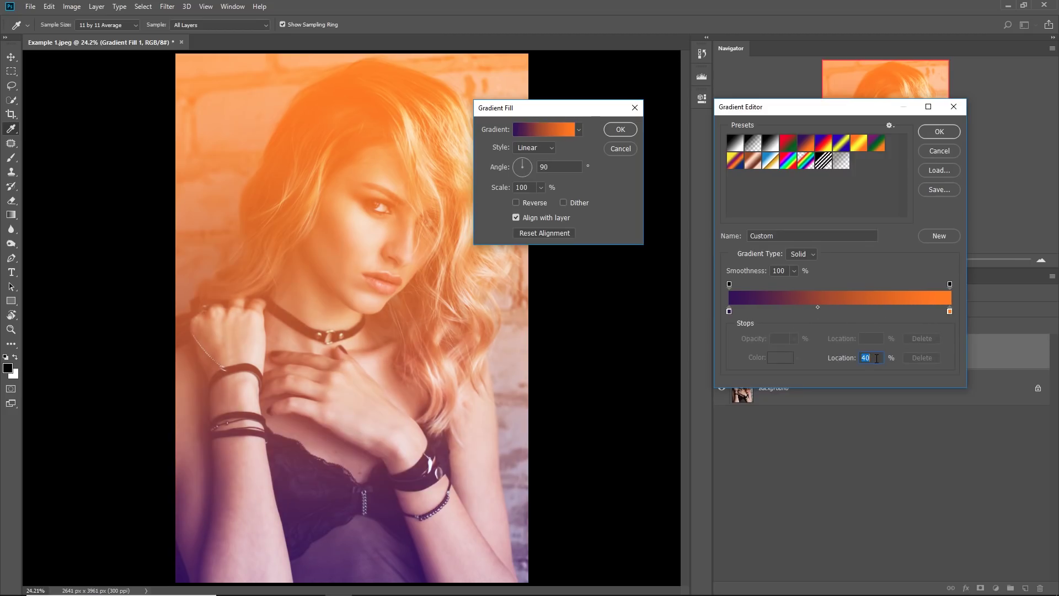
pyautogui.write('50')
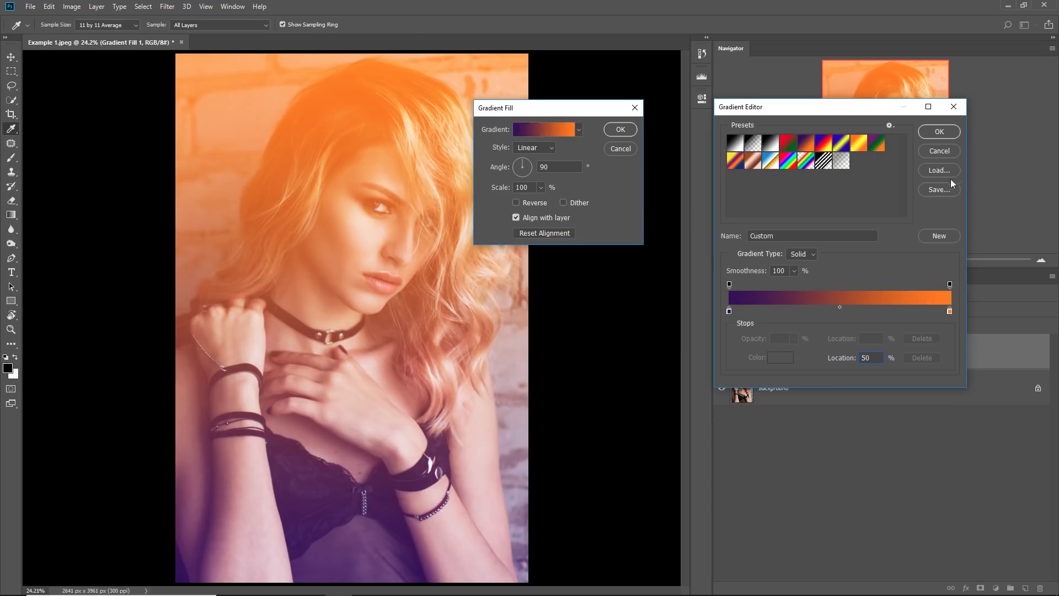
pyautogui.click(939, 131)
pyautogui.click(621, 129)
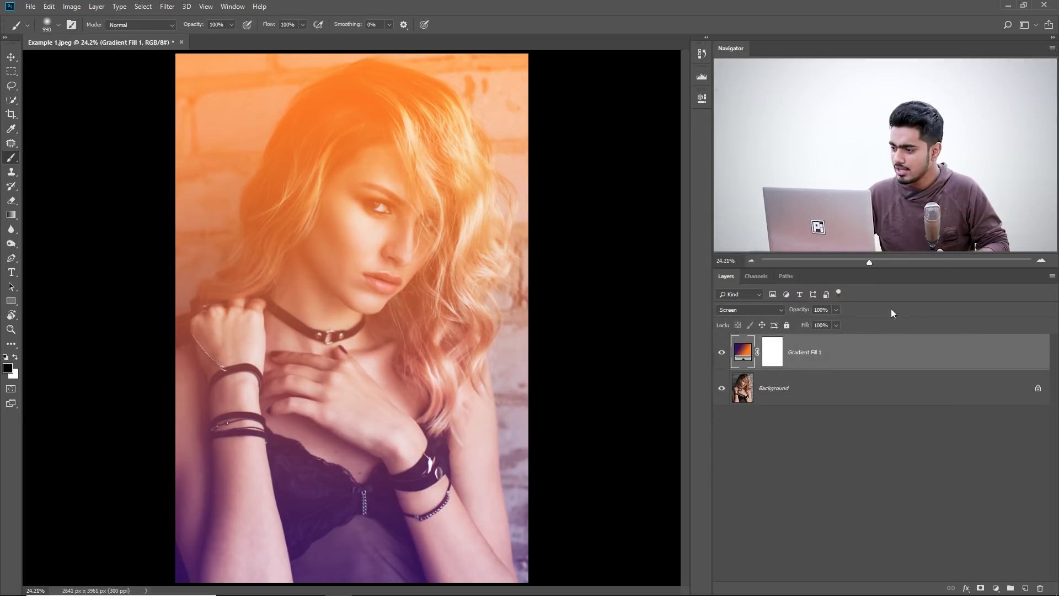
# Adjust the opacity of the gradient fill layer over the portrait
pyautogui.click(835, 308)
pyautogui.moveTo(812, 322)
pyautogui.mouseDown()
pyautogui.moveTo(825, 322)
pyautogui.moveTo(816, 322)
pyautogui.mouseUp()
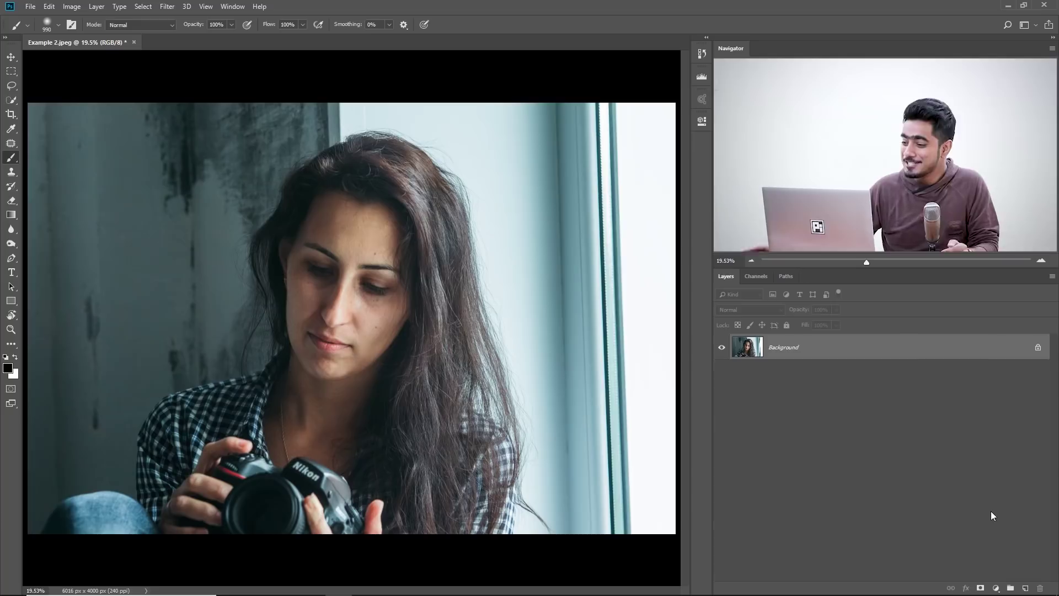
# Add a gradient fill layer with the Violet, Orange preset above the second portrait and blend it in Screen mode
pyautogui.click(995, 588)
pyautogui.click(987, 404)
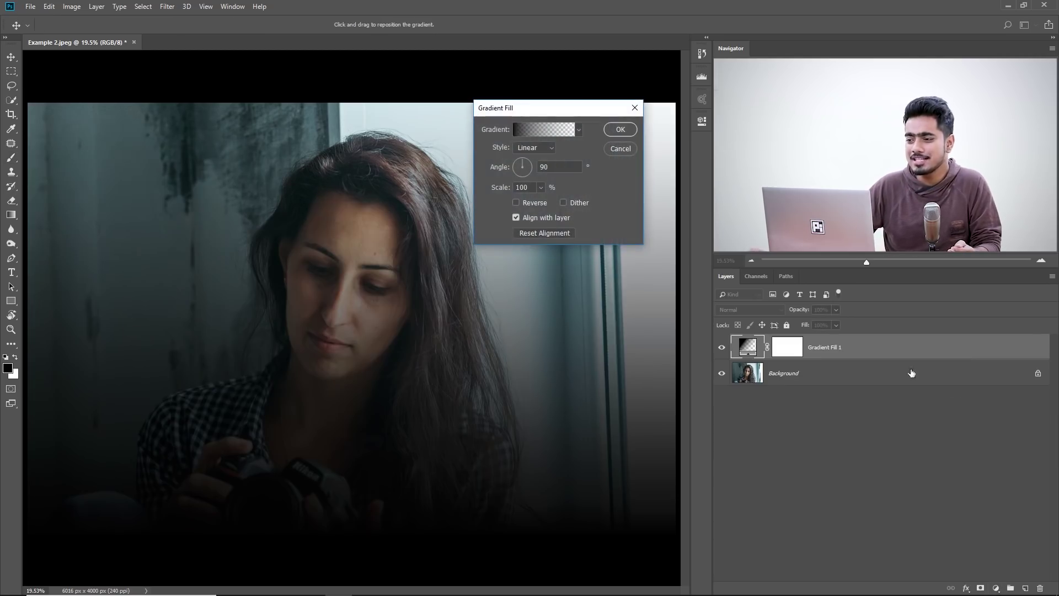
pyautogui.click(536, 130)
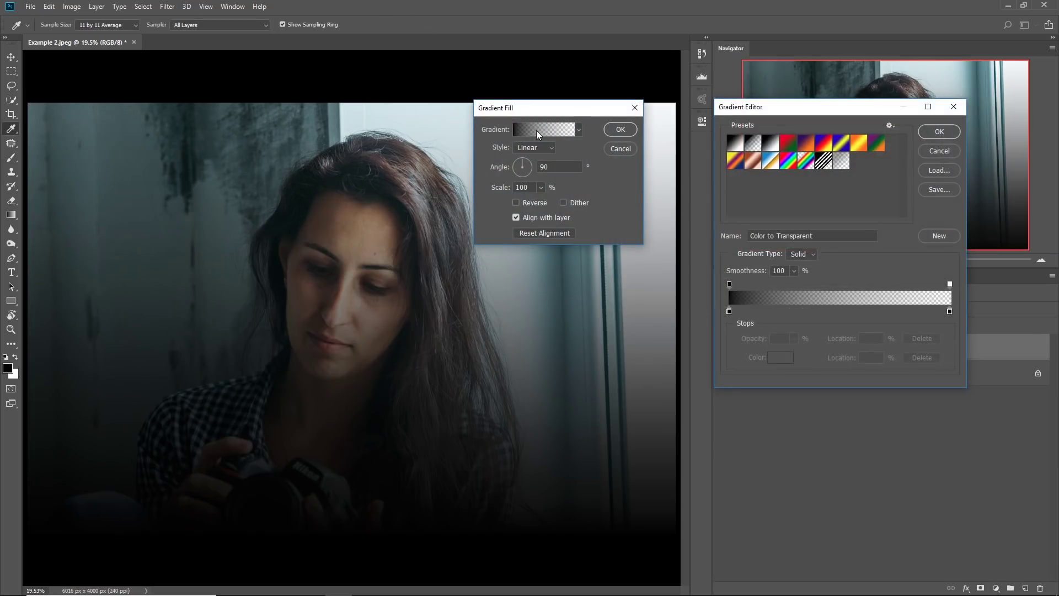
pyautogui.click(802, 145)
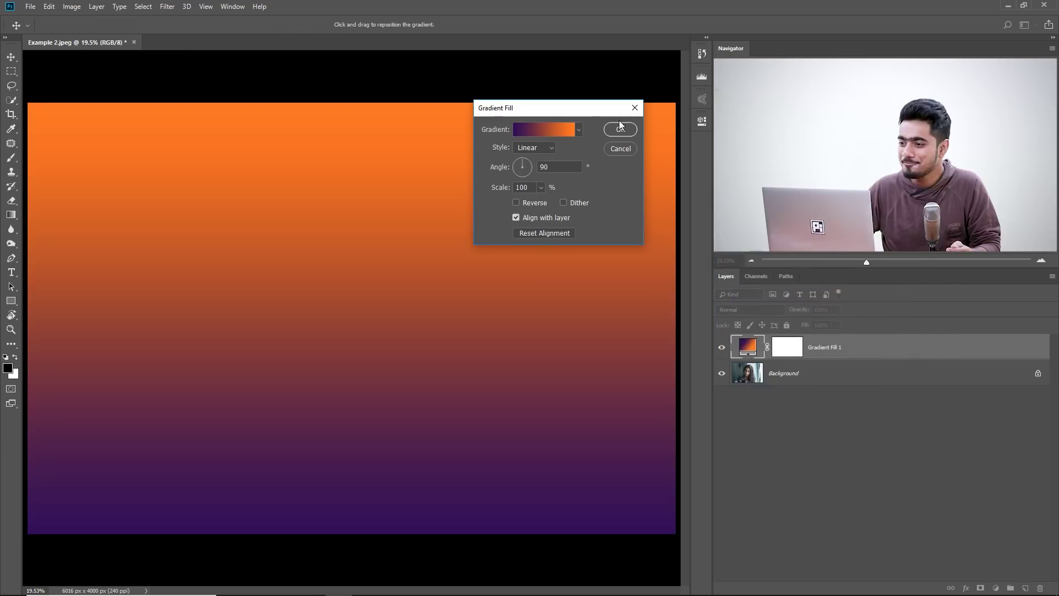
pyautogui.click(618, 127)
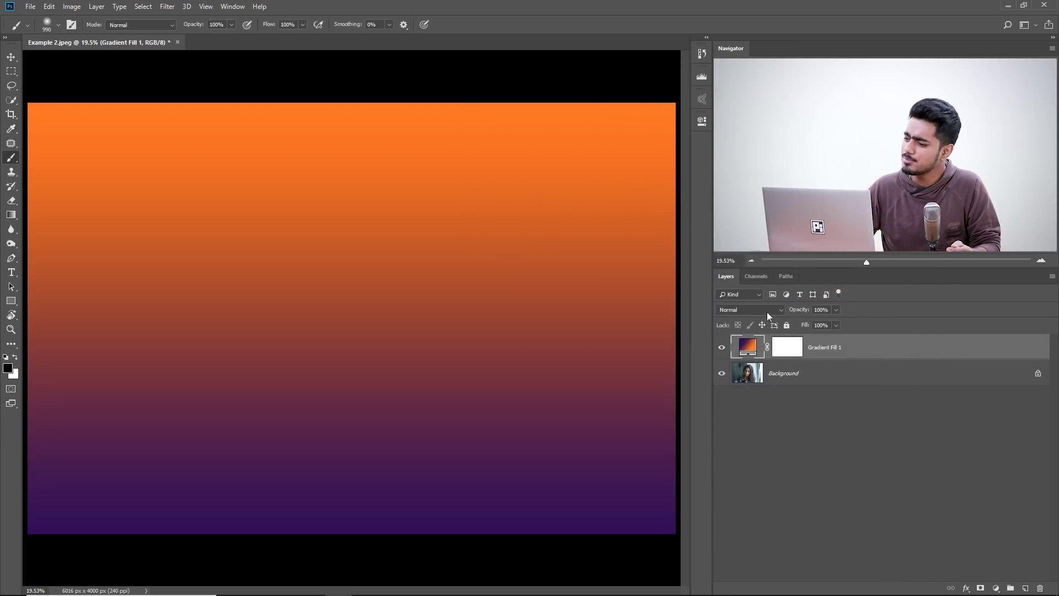
pyautogui.click(772, 307)
pyautogui.click(747, 402)
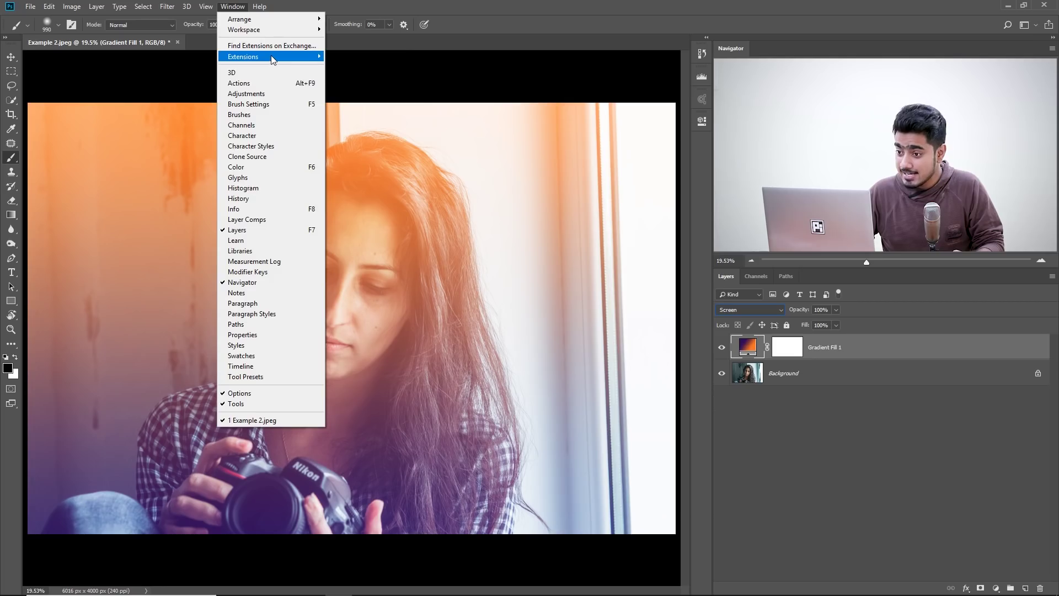
# Open the Adobe Color Themes extension and explore complementary color pairs by shifting the orange base color toward red on the wheel
pyautogui.moveTo(276, 57)
pyautogui.click(357, 57)
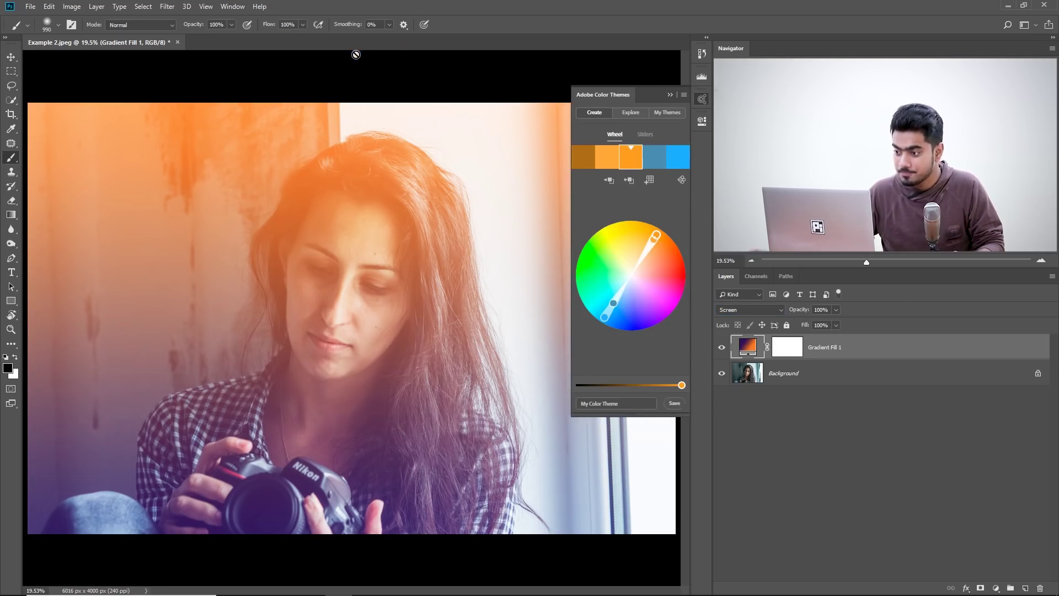
pyautogui.click(680, 180)
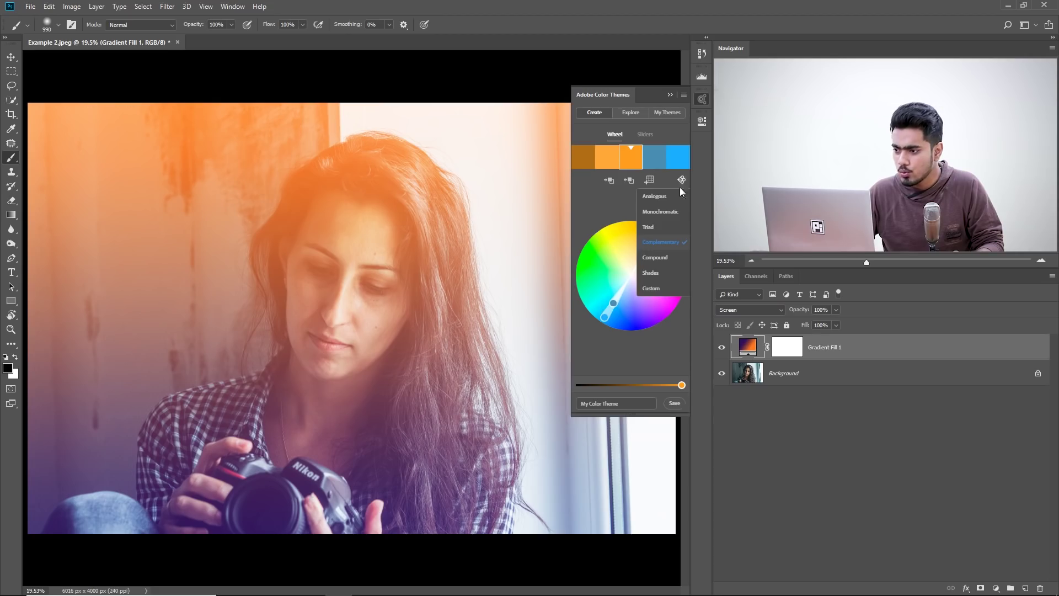
pyautogui.click(677, 244)
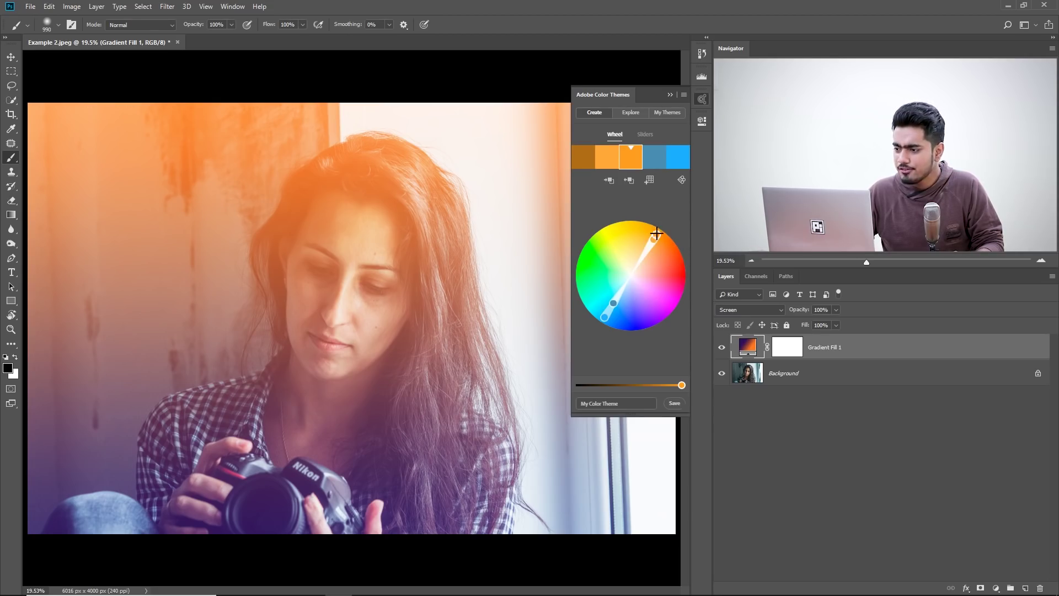
pyautogui.moveTo(661, 237); pyautogui.dragTo(668, 250)
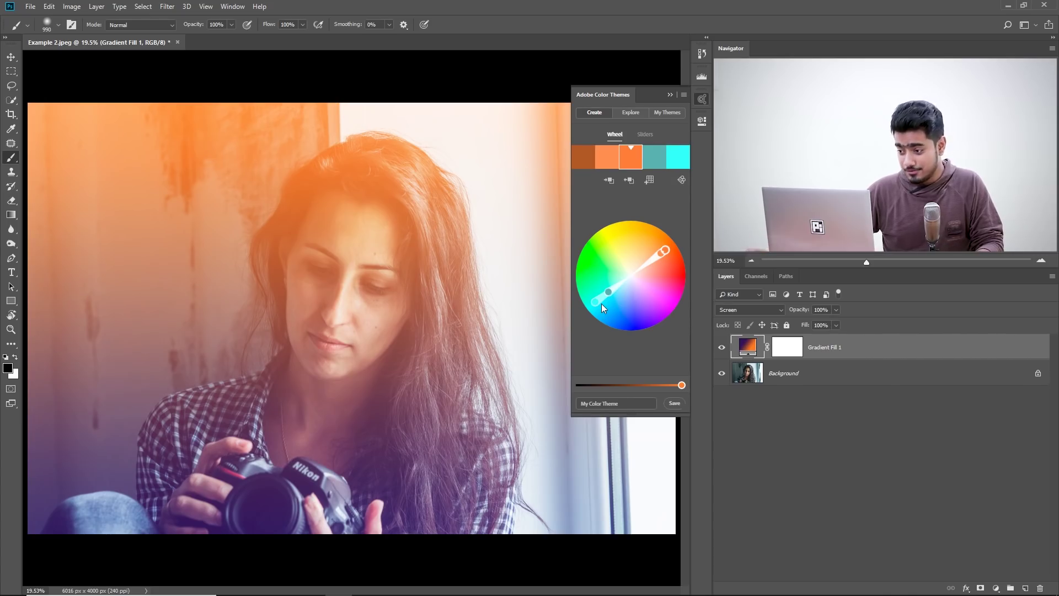
pyautogui.moveTo(662, 251); pyautogui.dragTo(682, 269)
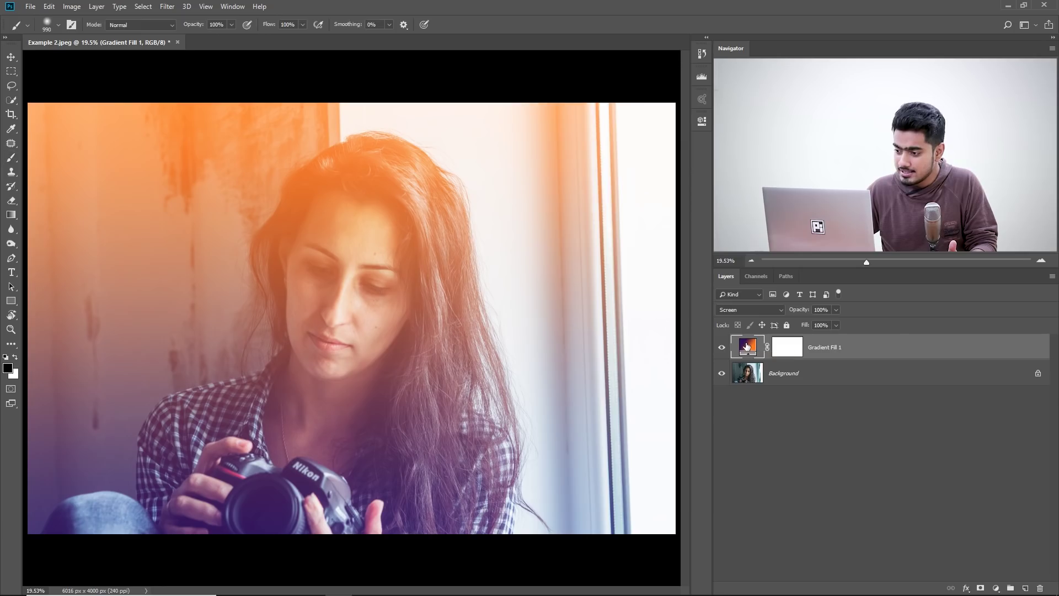
# Inspect the colors of the gradient fill's orange and violet stops in the Color Picker
pyautogui.doubleClick(746, 346)
pyautogui.click(536, 131)
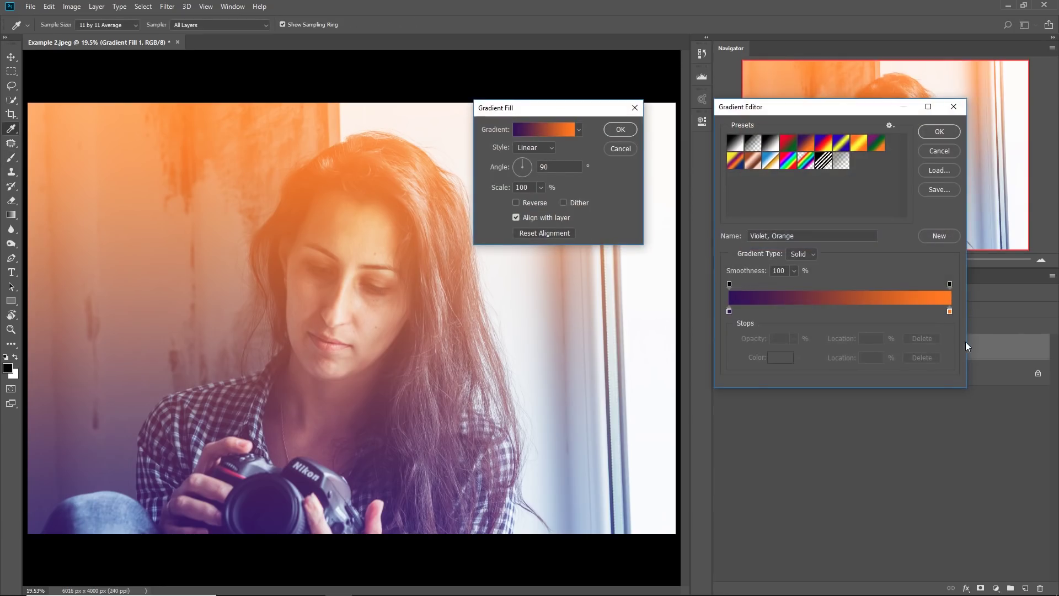
pyautogui.doubleClick(950, 312)
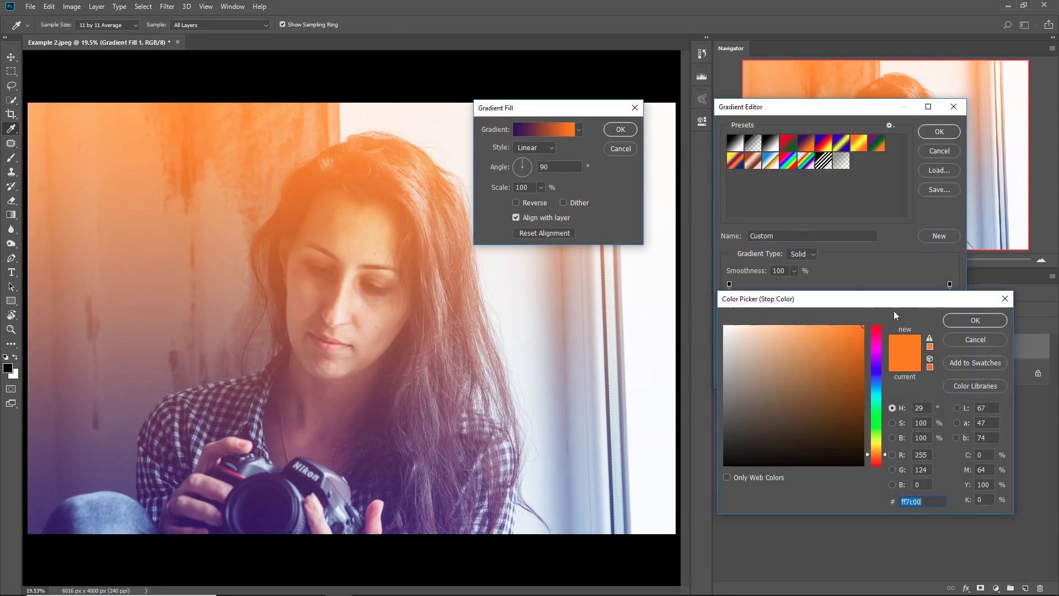
pyautogui.moveTo(854, 296); pyautogui.dragTo(734, 234)
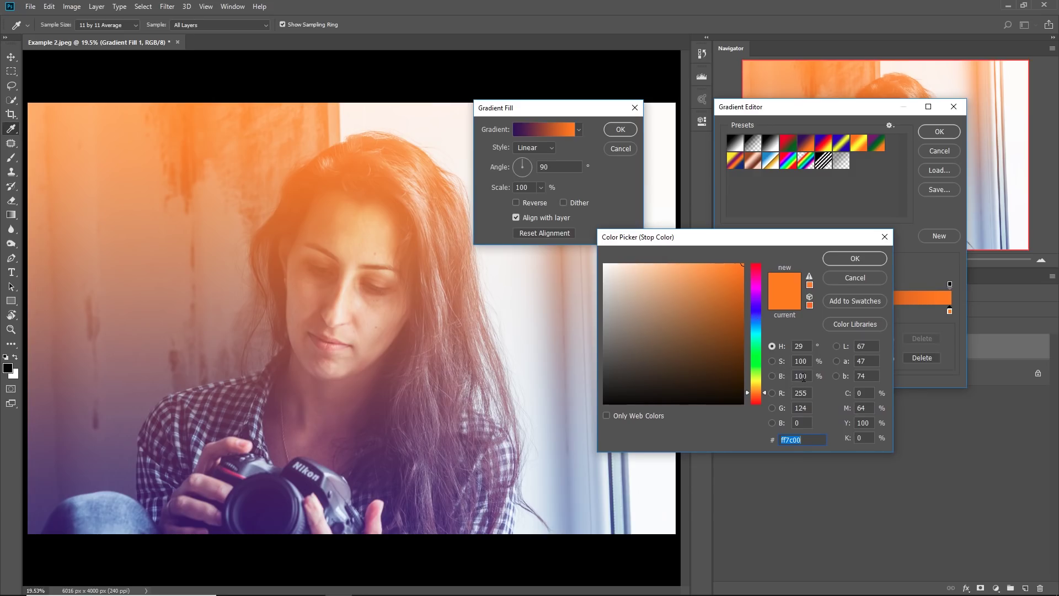
pyautogui.click(853, 262)
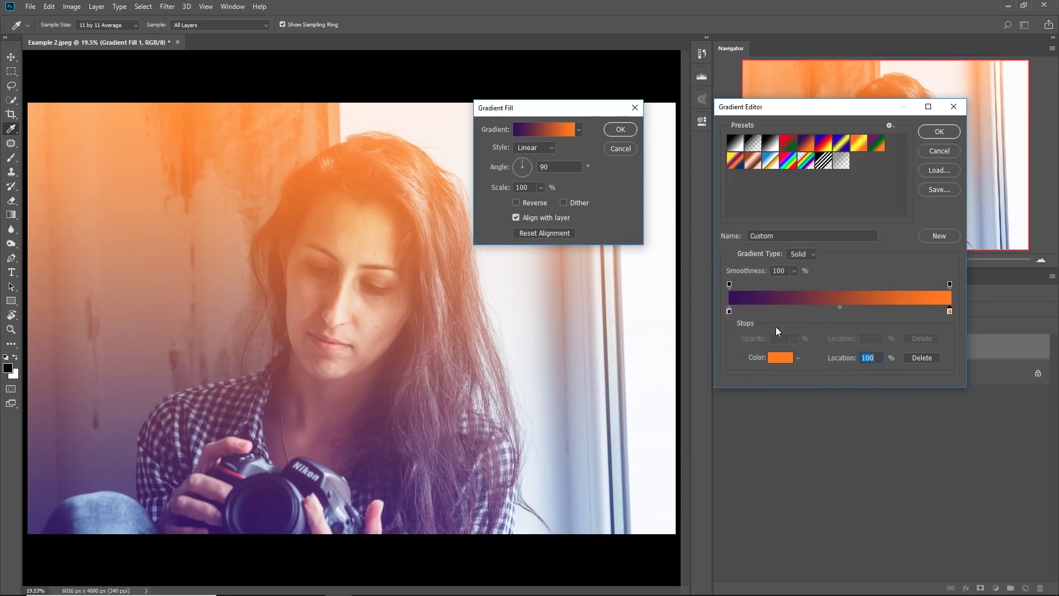
pyautogui.doubleClick(730, 312)
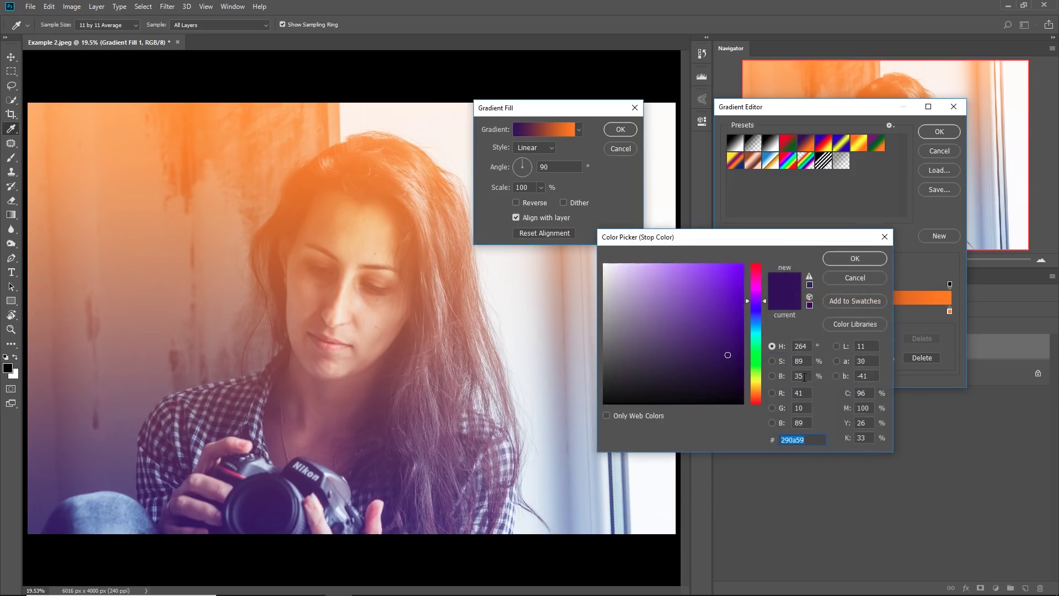
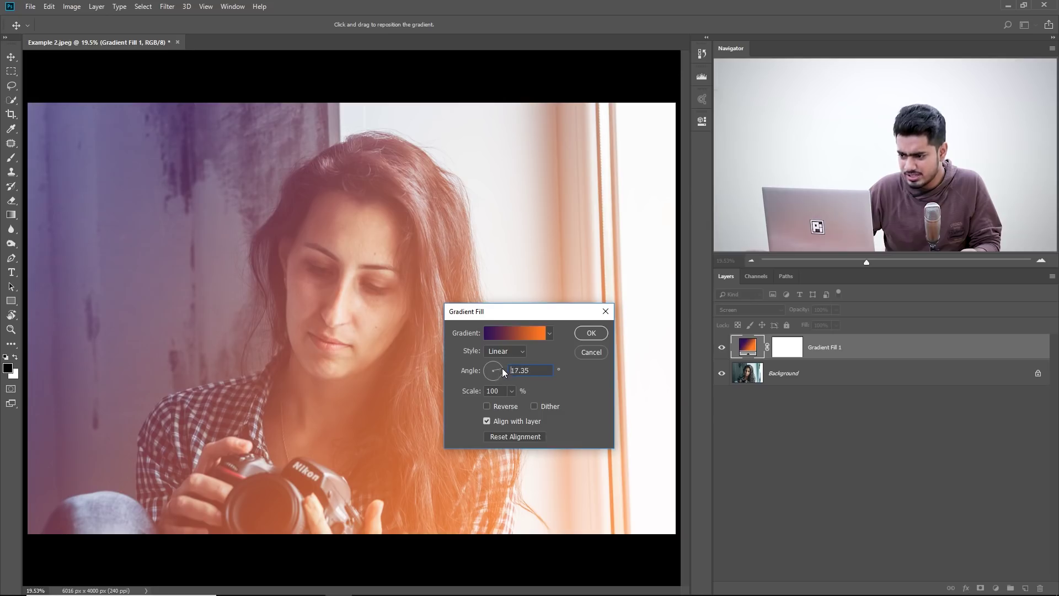
# Set the gradient's angle to 29.36° and change its orange stop to color ff7800
pyautogui.moveTo(502, 365); pyautogui.dragTo(504, 368)
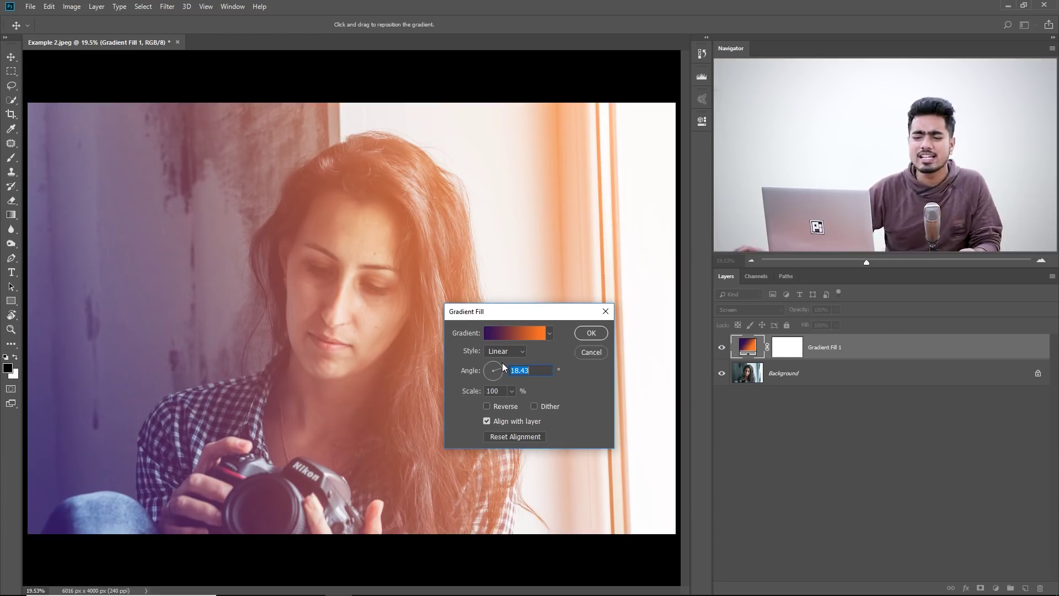
pyautogui.moveTo(496, 369); pyautogui.dragTo(502, 365)
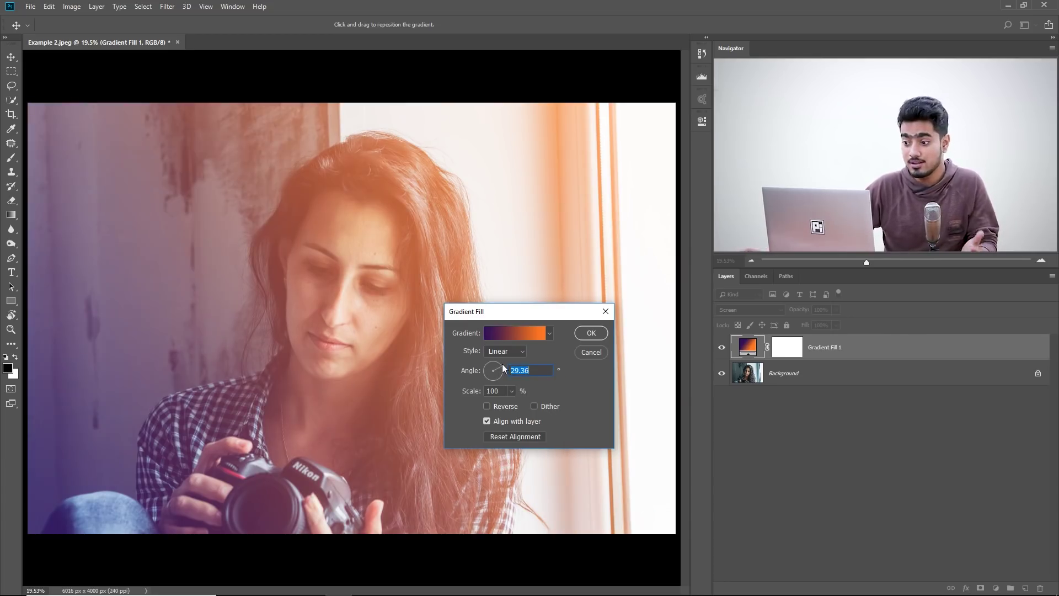
pyautogui.click(508, 332)
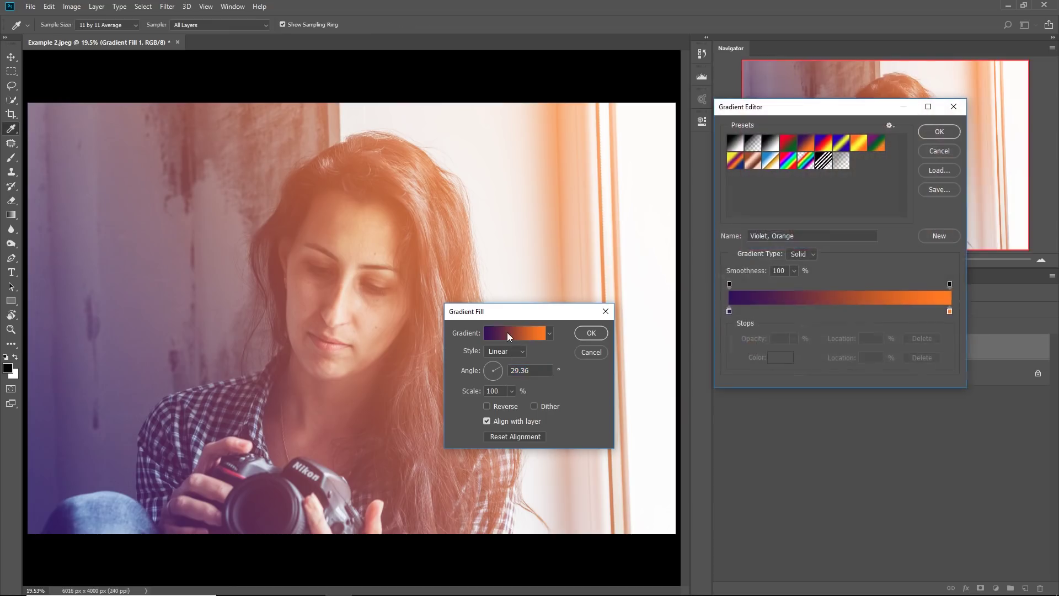
pyautogui.doubleClick(950, 312)
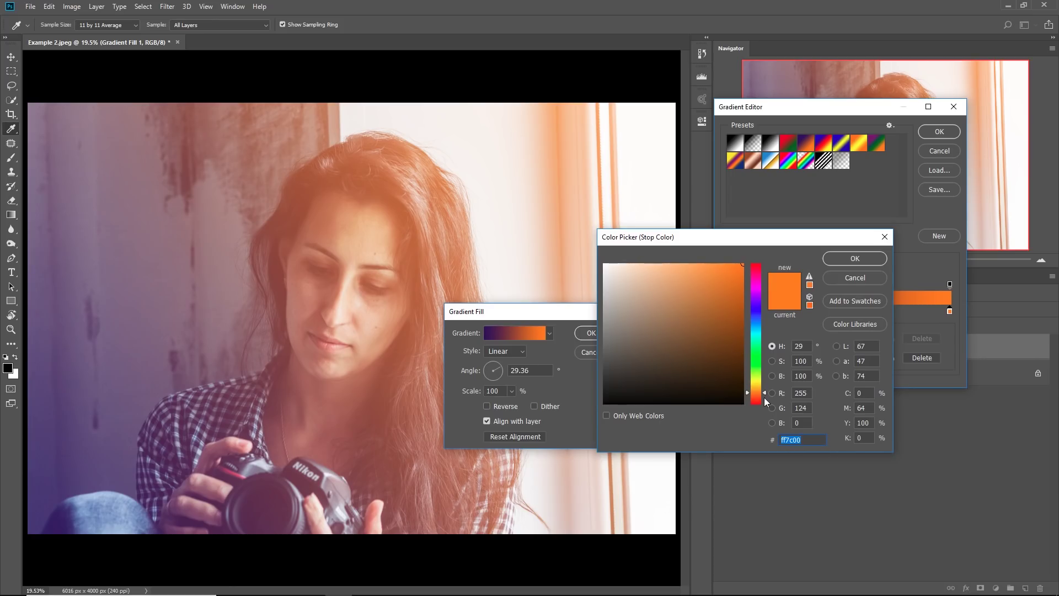
pyautogui.moveTo(762, 392); pyautogui.dragTo(766, 396)
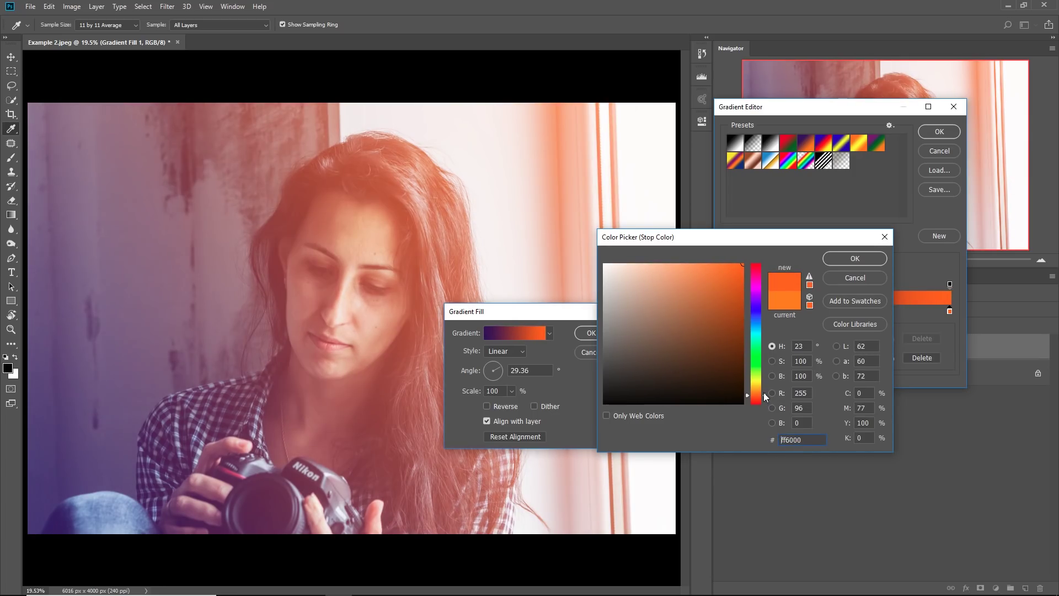
pyautogui.click(765, 393)
pyautogui.moveTo(766, 395); pyautogui.dragTo(765, 397)
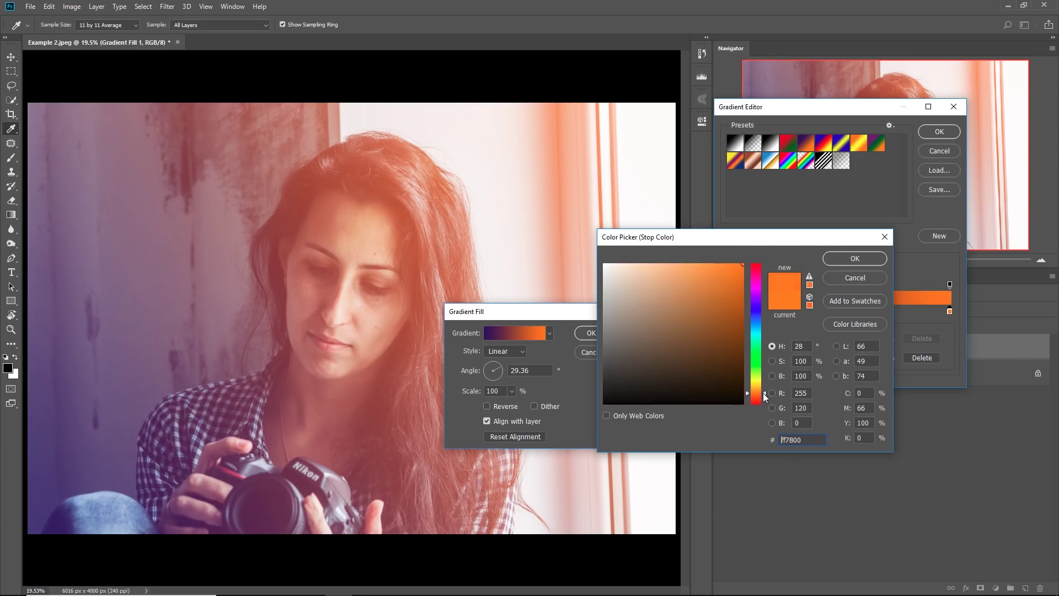
pyautogui.click(845, 260)
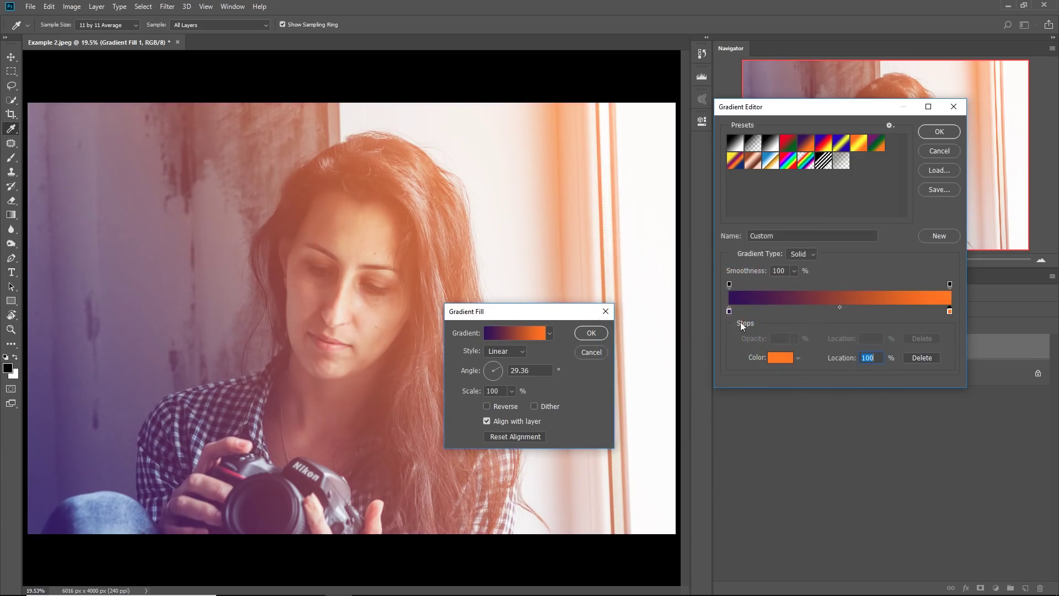
# Change the gradient's violet stop to teal 0a4259 and accept the edited gradient
pyautogui.doubleClick(729, 312)
pyautogui.moveTo(766, 305); pyautogui.dragTo(763, 329)
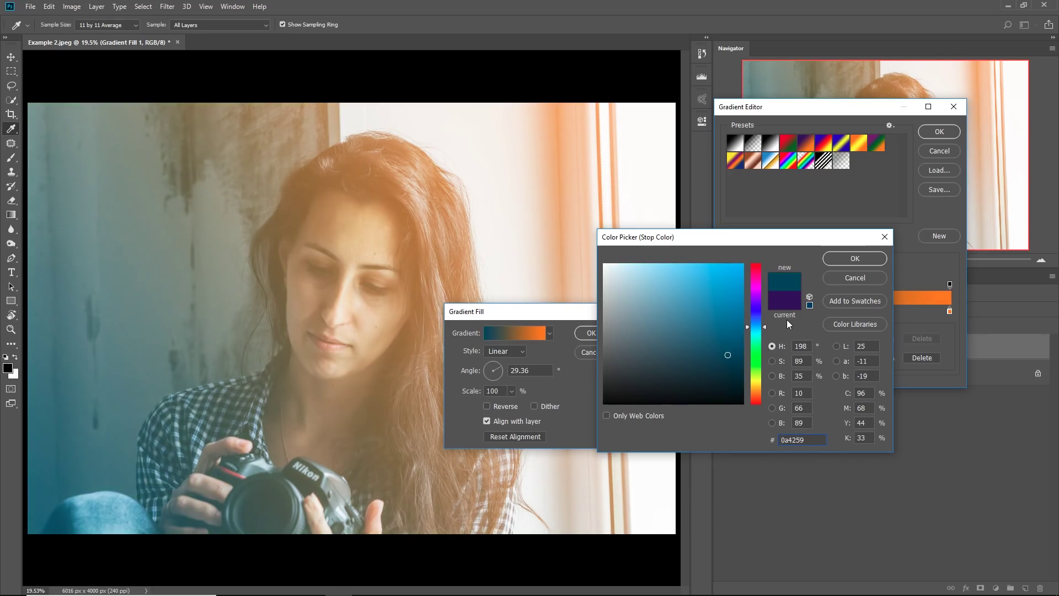
pyautogui.click(855, 259)
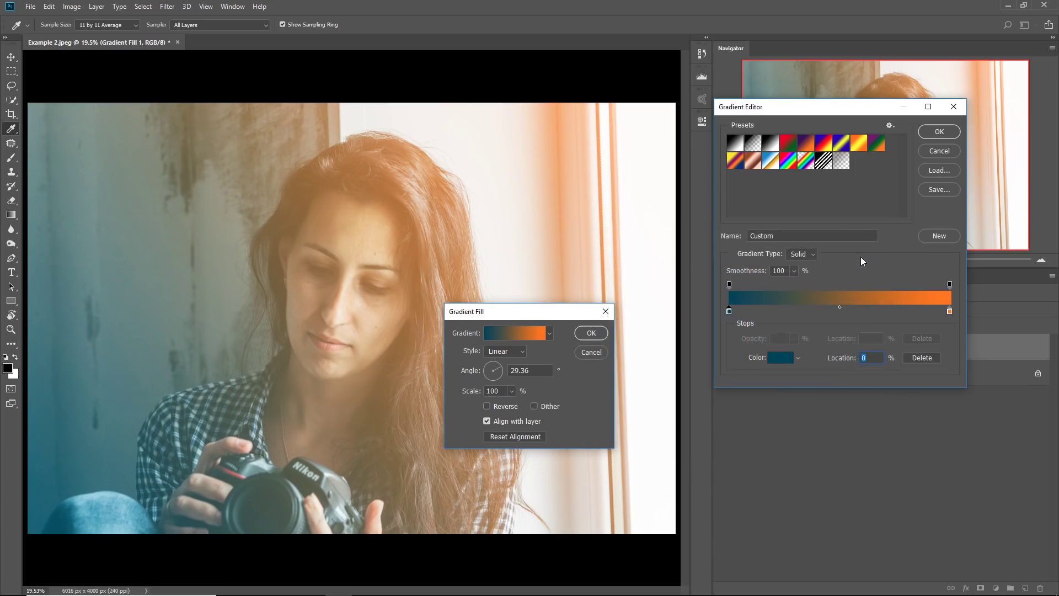
pyautogui.click(944, 135)
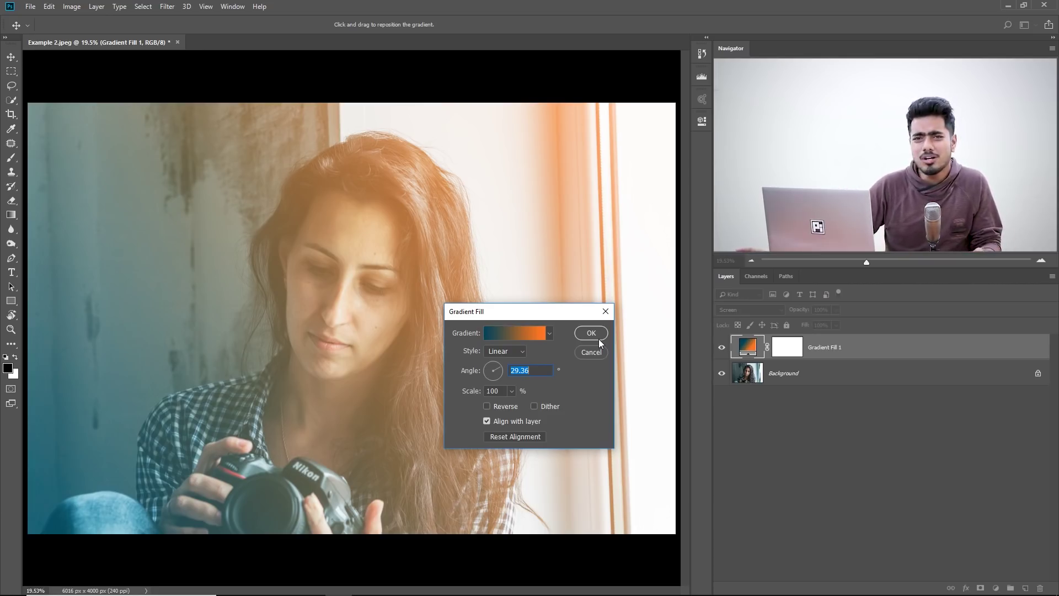
# Replace the gradient presets in the Gradient Editor with the Photographic Toning set
pyautogui.click(515, 335)
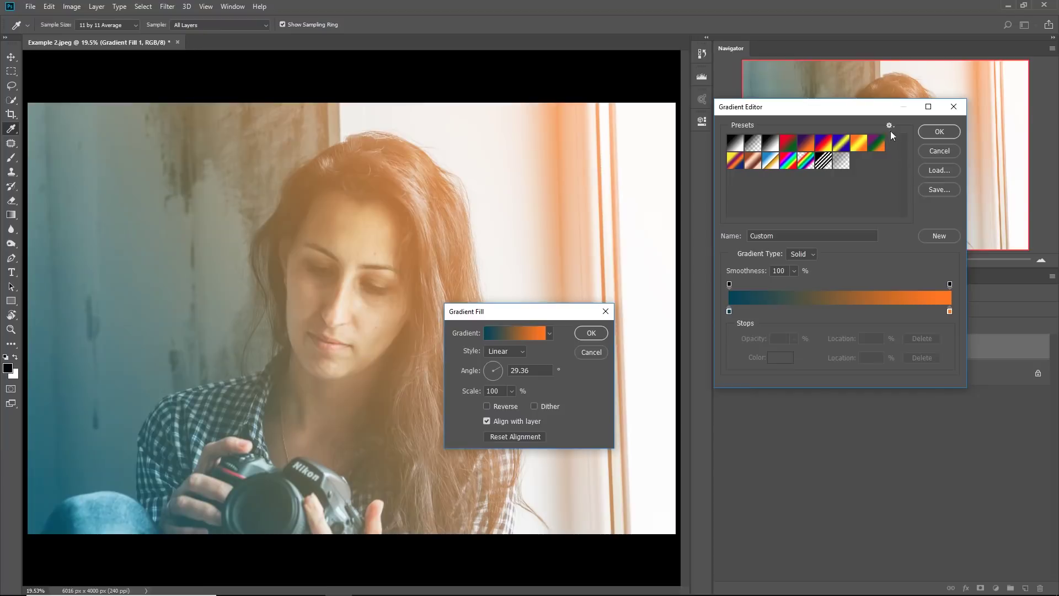
pyautogui.click(889, 126)
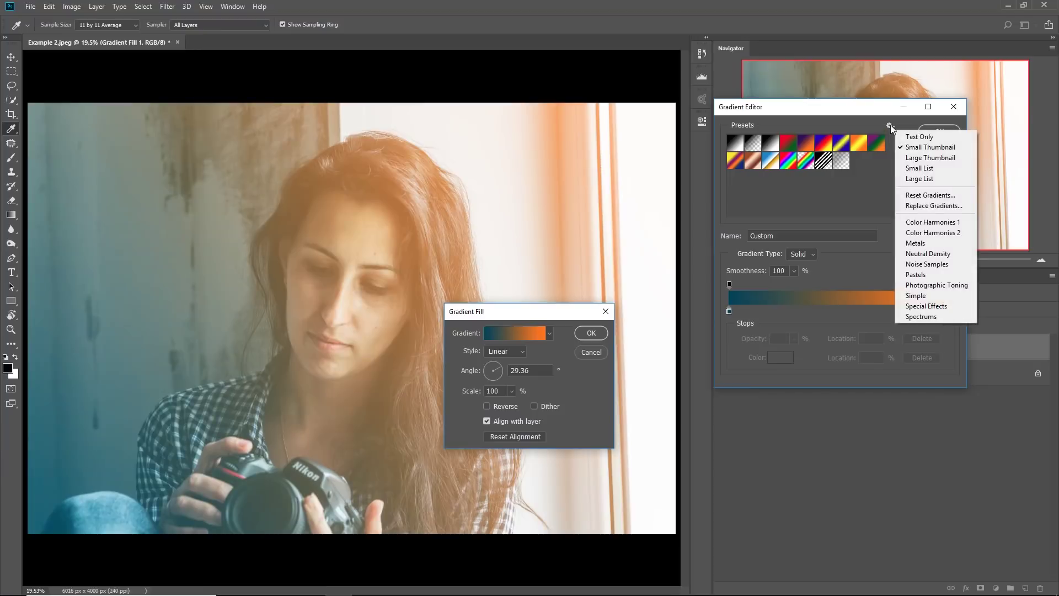
pyautogui.click(936, 285)
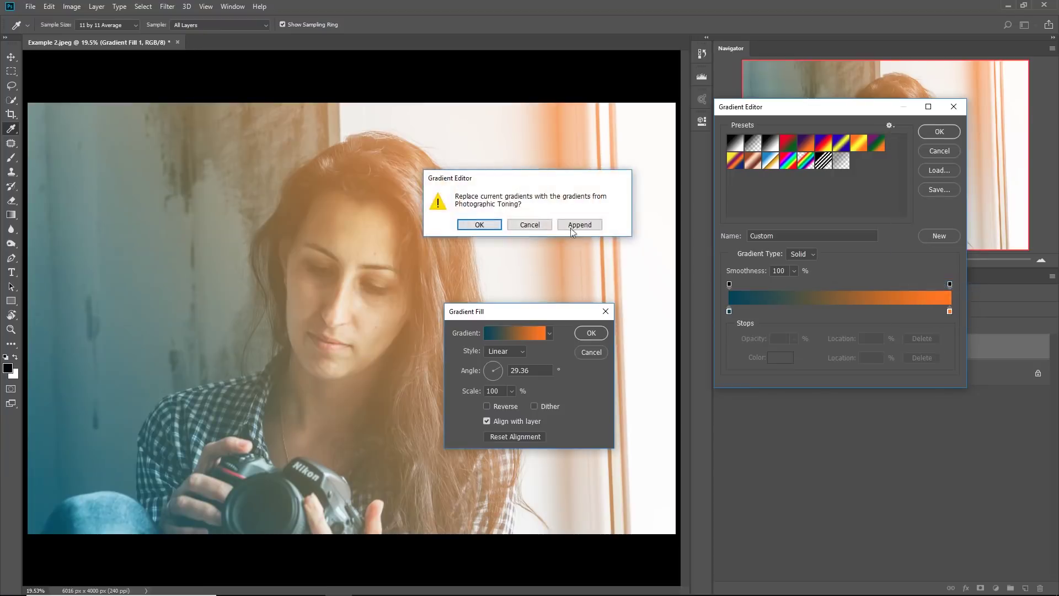
pyautogui.click(479, 225)
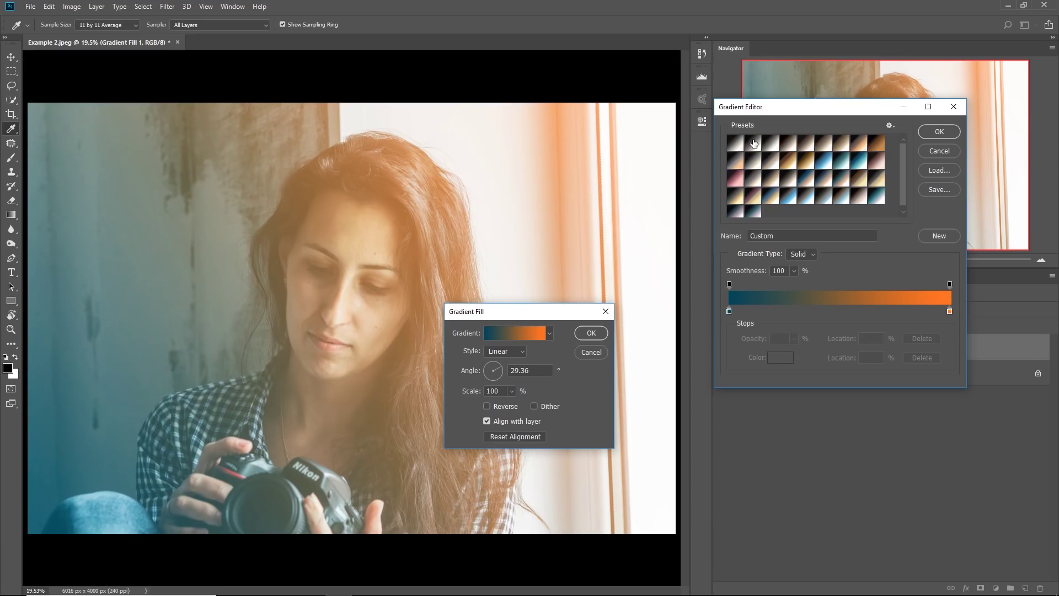
# Try Photographic Toning presets including Platinum, Selenium 1, Sepia 1 and Blue-Selenium 1 on the portrait, ending on Cyan-Selenium
pyautogui.click(736, 144)
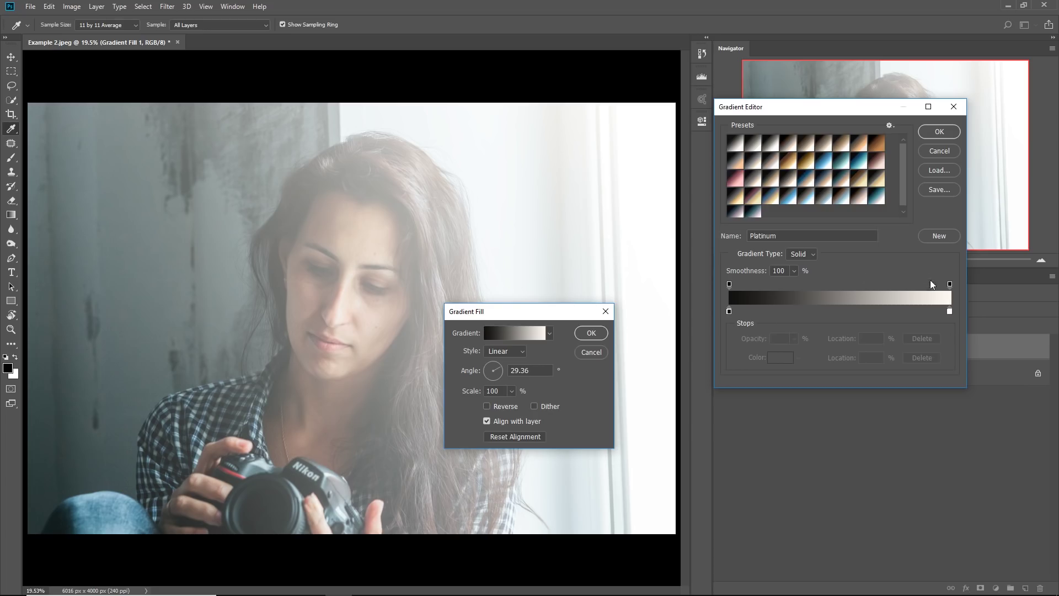
pyautogui.click(753, 144)
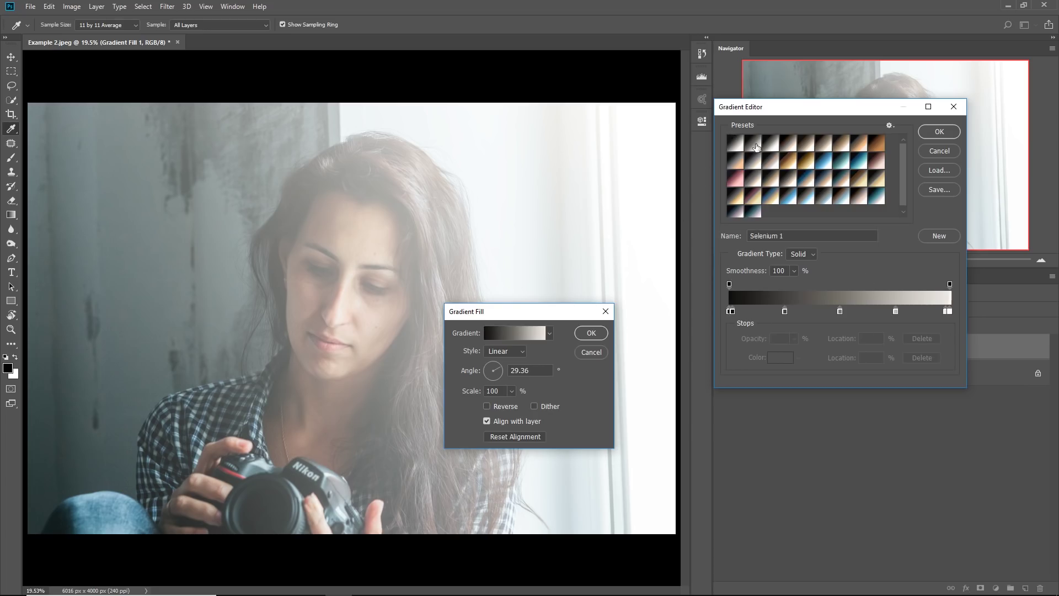
pyautogui.click(792, 148)
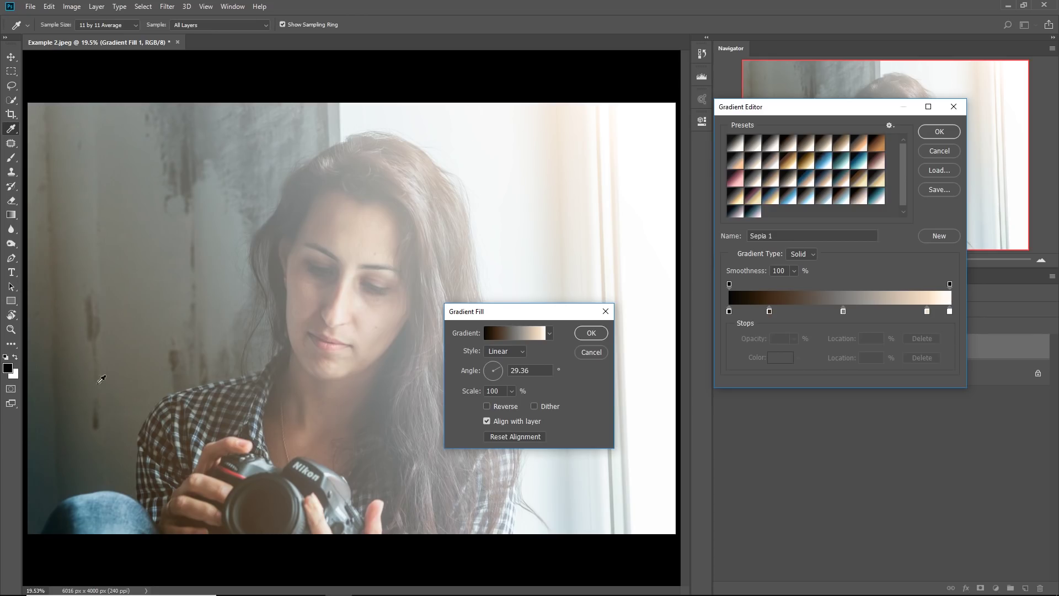
pyautogui.click(789, 196)
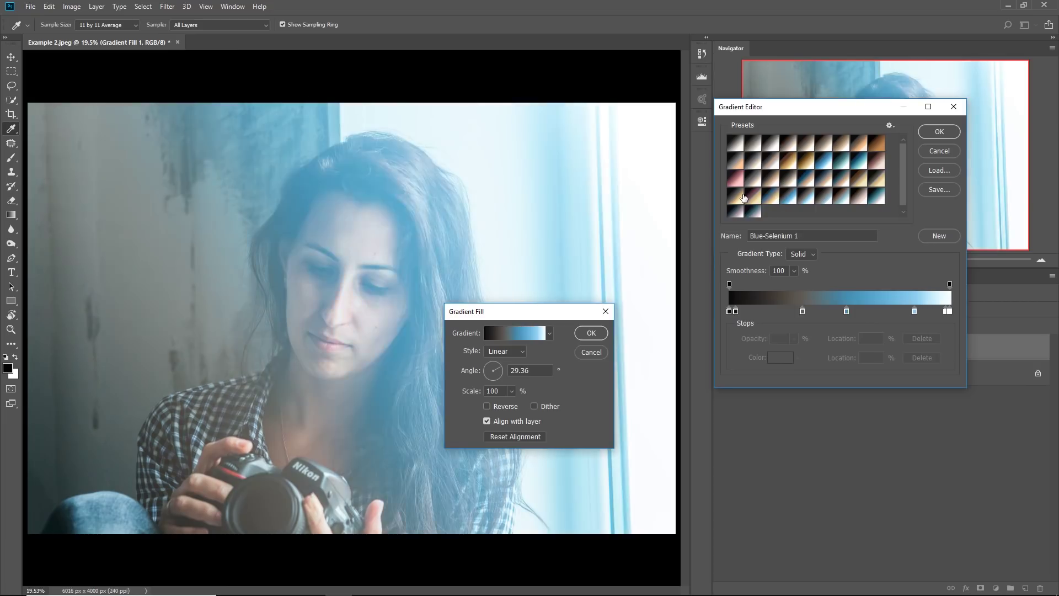
pyautogui.click(743, 197)
pyautogui.click(751, 199)
pyautogui.click(779, 198)
pyautogui.click(822, 197)
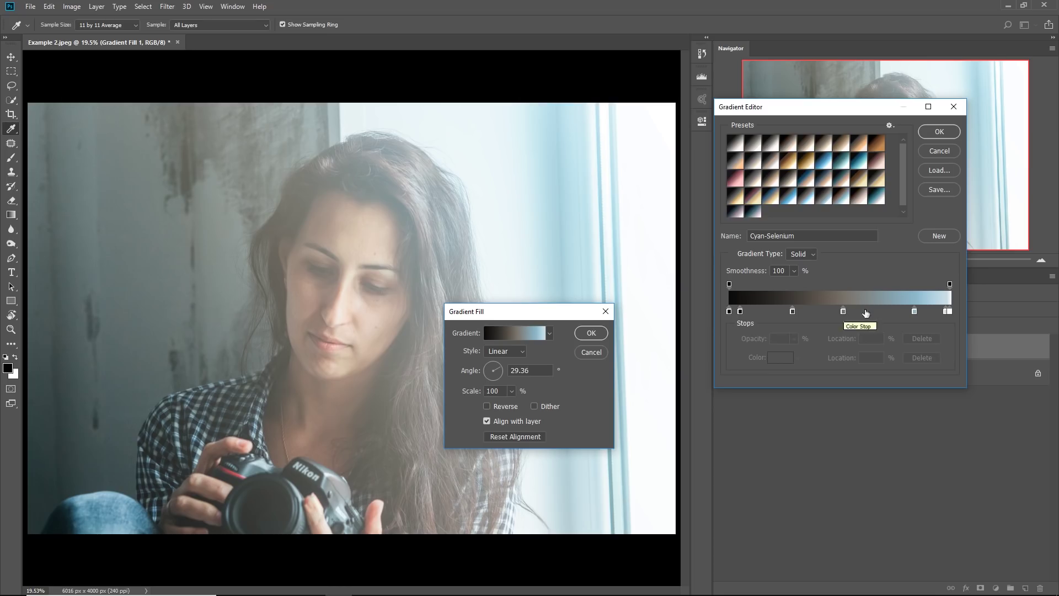
# Move the Cyan-Selenium gradient's light blue stop to 82%, and try the Sepia-Blue 2, Gold-Selenium 2, Cobalt-Iron 2 and Gold-Selenium 1 presets
pyautogui.moveTo(914, 312)
pyautogui.mouseDown()
pyautogui.moveTo(895, 313)
pyautogui.moveTo(910, 311)
pyautogui.mouseUp()
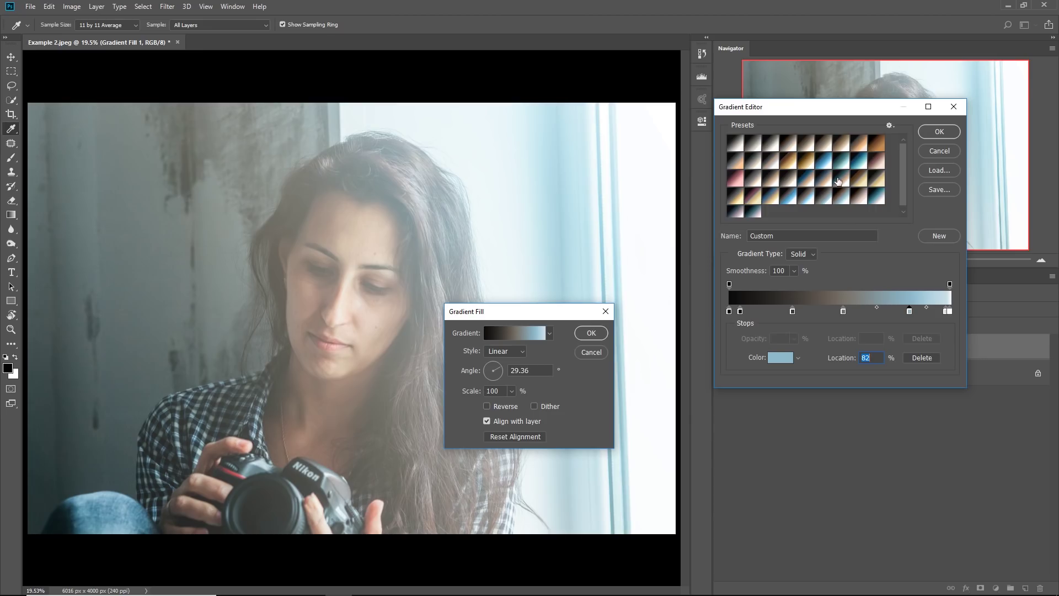
pyautogui.click(838, 181)
pyautogui.click(847, 182)
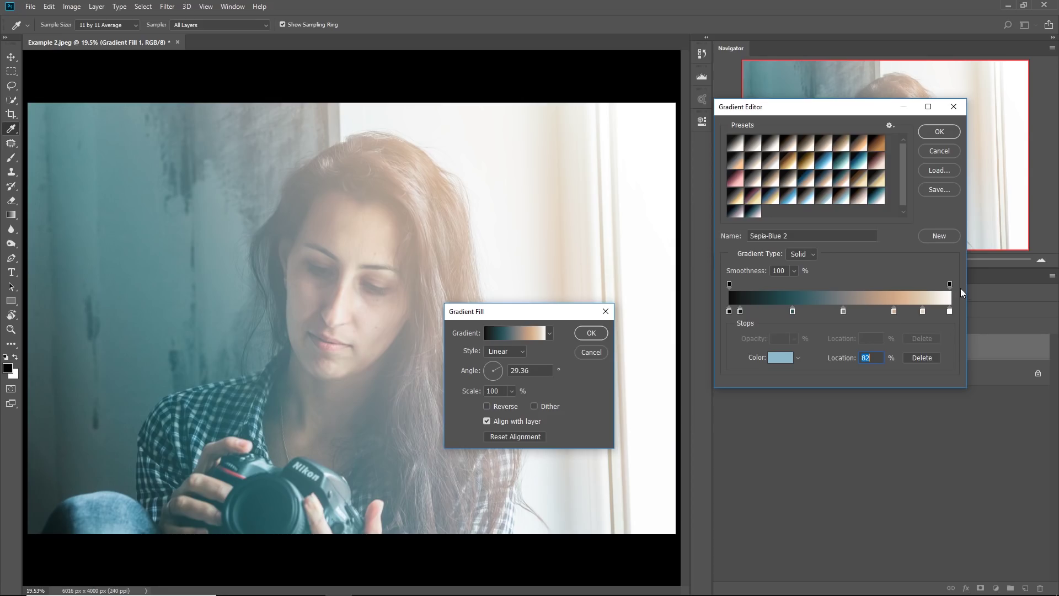
pyautogui.click(737, 198)
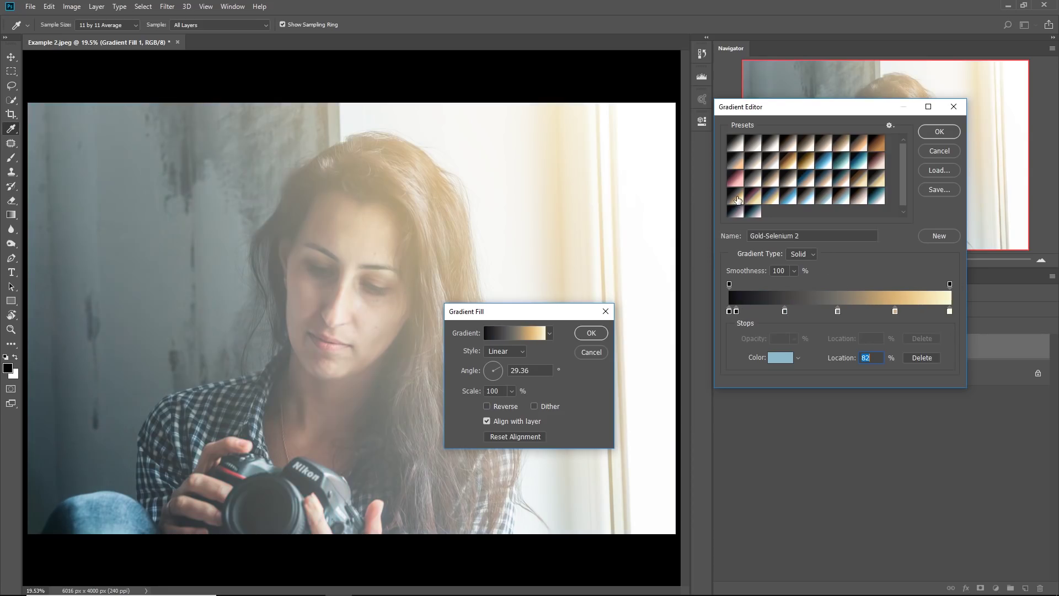
pyautogui.click(877, 178)
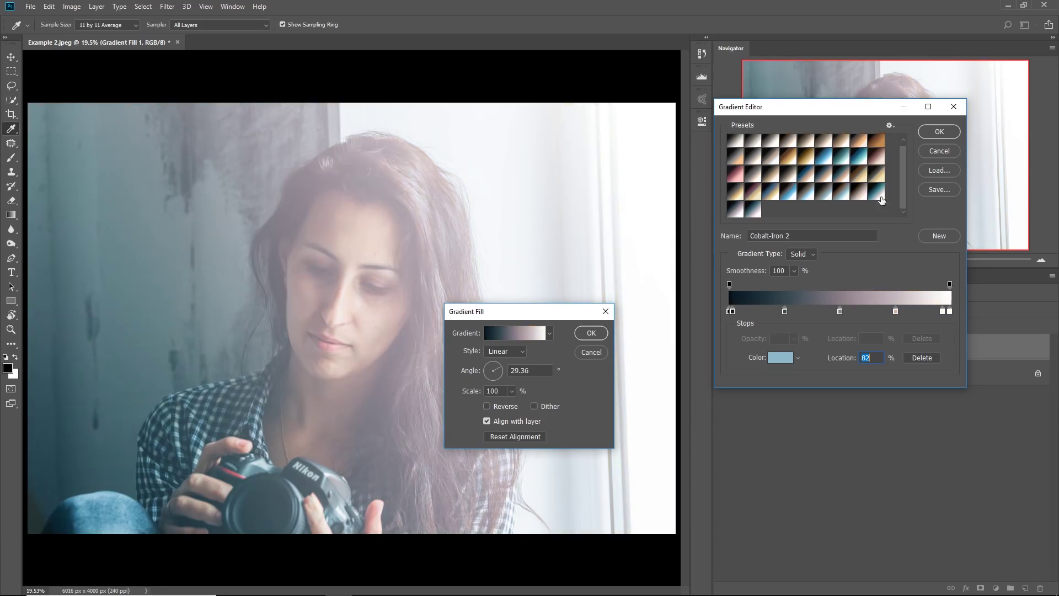
pyautogui.click(877, 195)
pyautogui.click(877, 177)
pyautogui.click(879, 182)
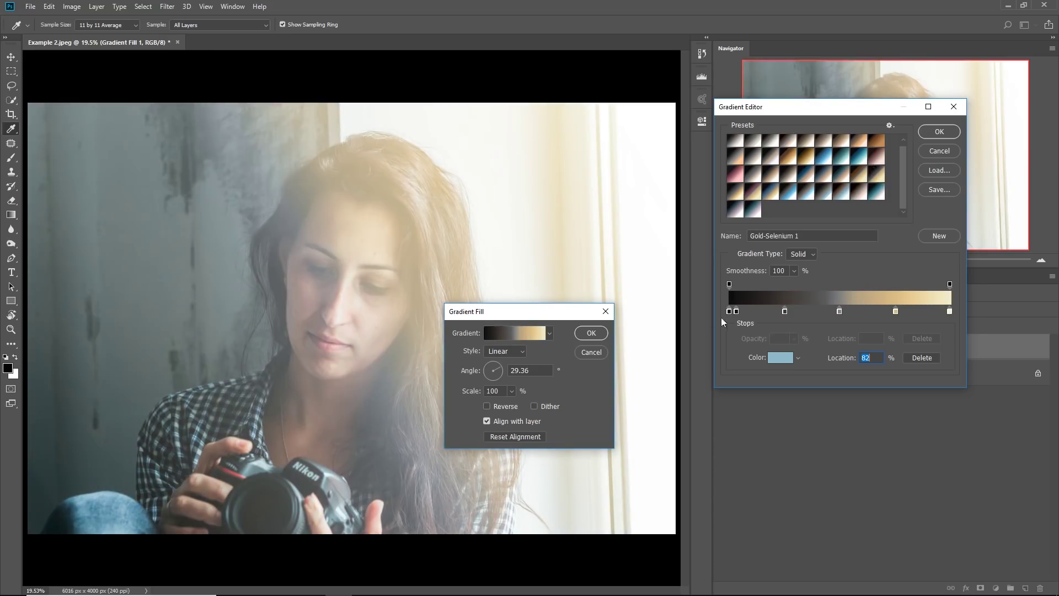
# Try shifting the Gold-Selenium 1 gradient's middle grey stop to 54% and placing a dark grey stop at 24%
pyautogui.click(783, 312)
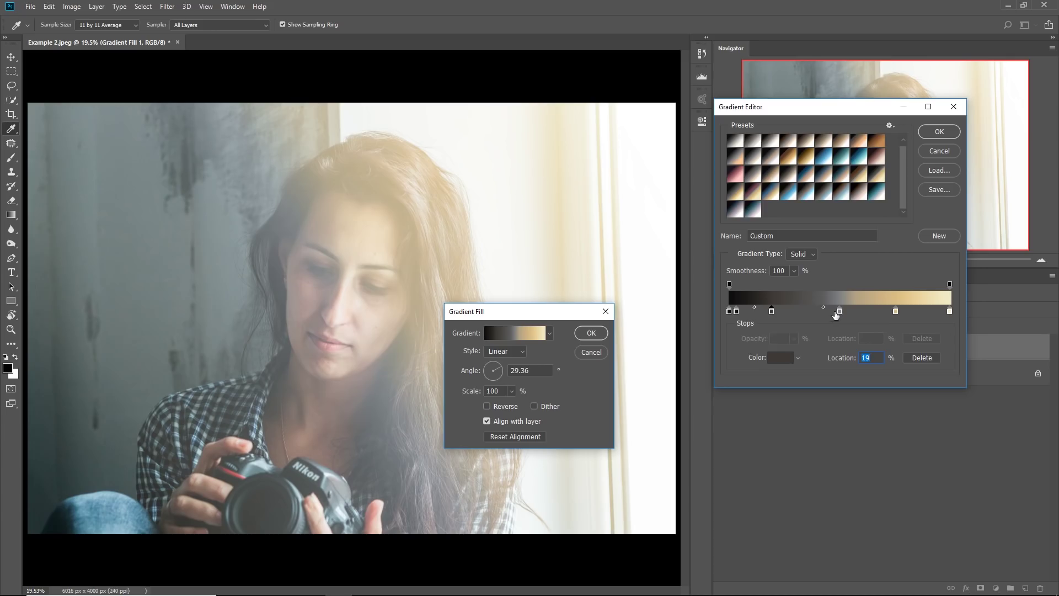
pyautogui.moveTo(835, 312)
pyautogui.mouseDown()
pyautogui.moveTo(823, 311)
pyautogui.moveTo(849, 313)
pyautogui.mouseUp()
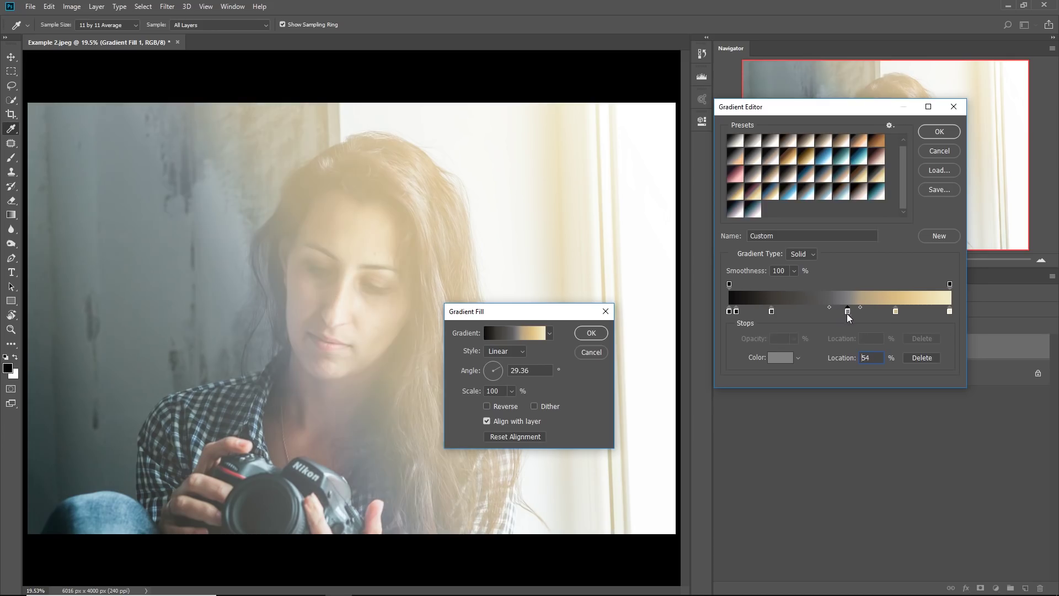
pyautogui.moveTo(773, 312); pyautogui.dragTo(794, 313)
pyautogui.click(782, 312)
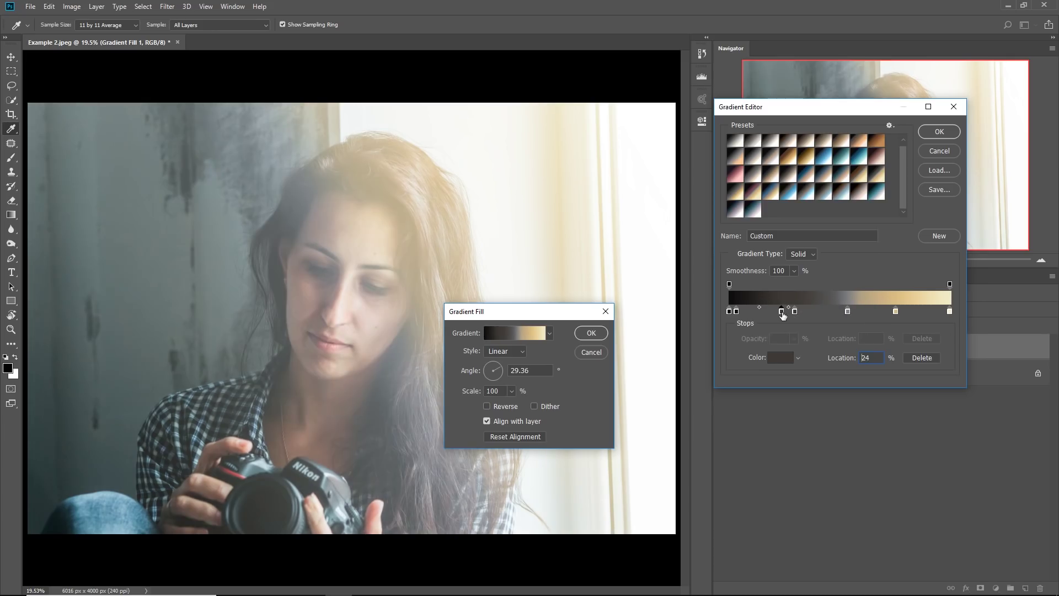
# Try further Photographic Toning presets on the portrait, including Gold-Copper
pyautogui.click(772, 194)
pyautogui.click(742, 191)
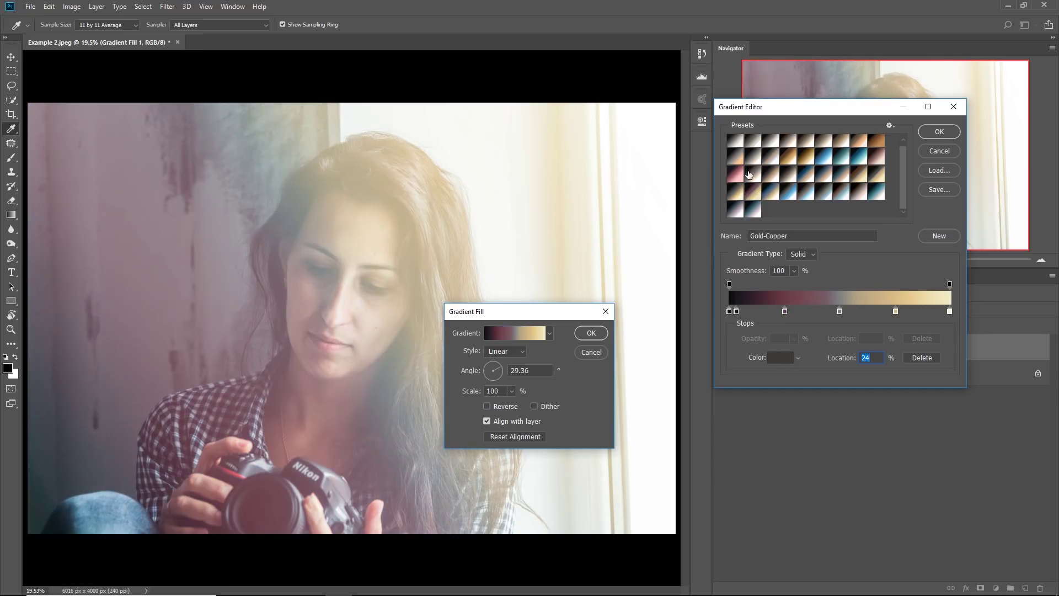
pyautogui.click(788, 174)
pyautogui.click(806, 175)
pyautogui.click(824, 174)
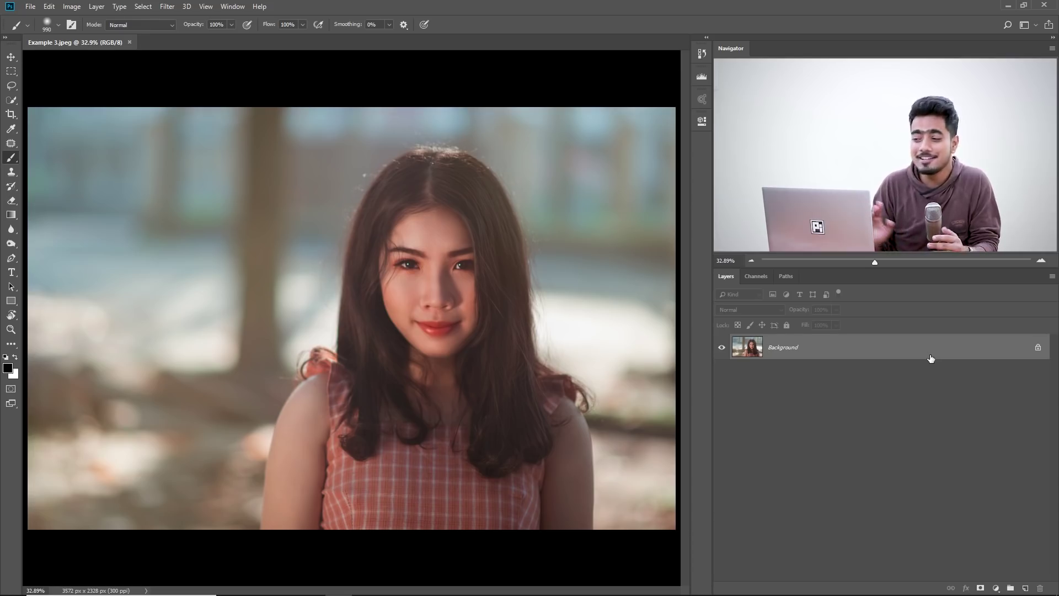
# Add a gradient fill layer above the Example 3 photo and reset the gradient presets to the default set
pyautogui.click(996, 587)
pyautogui.click(998, 402)
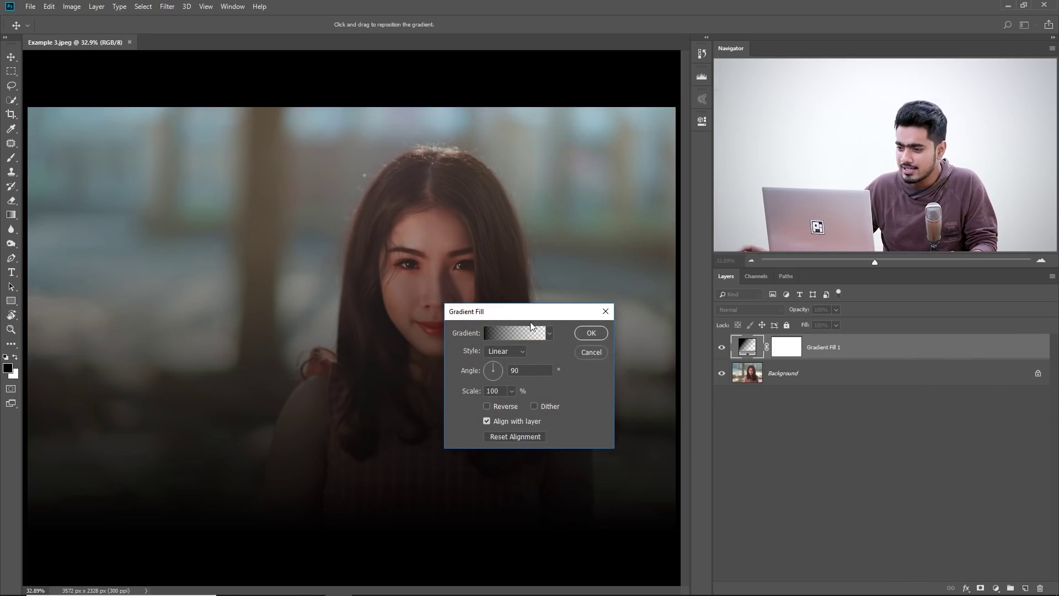
pyautogui.click(529, 332)
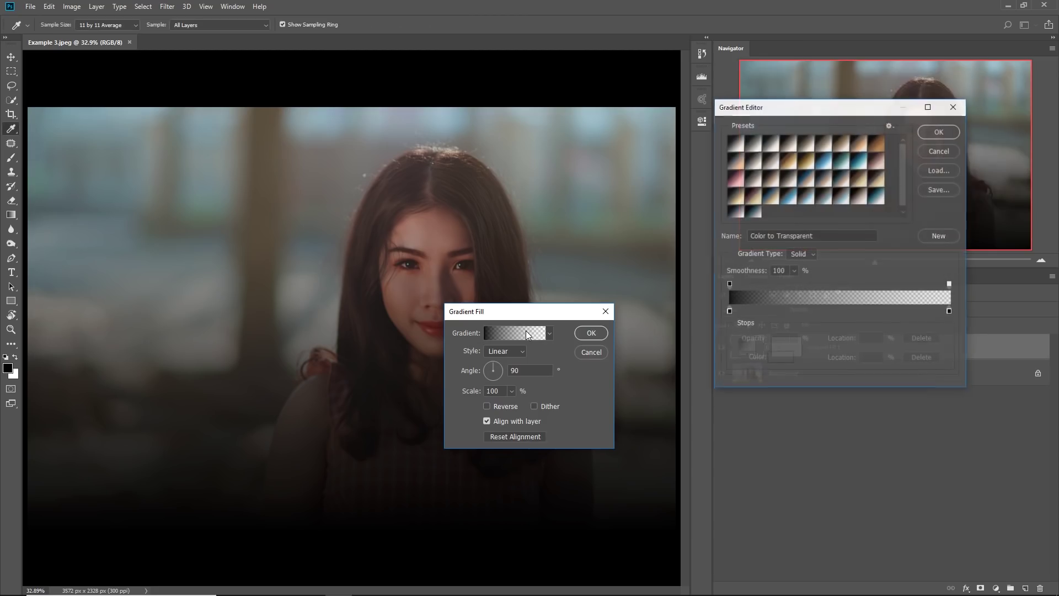
pyautogui.click(890, 125)
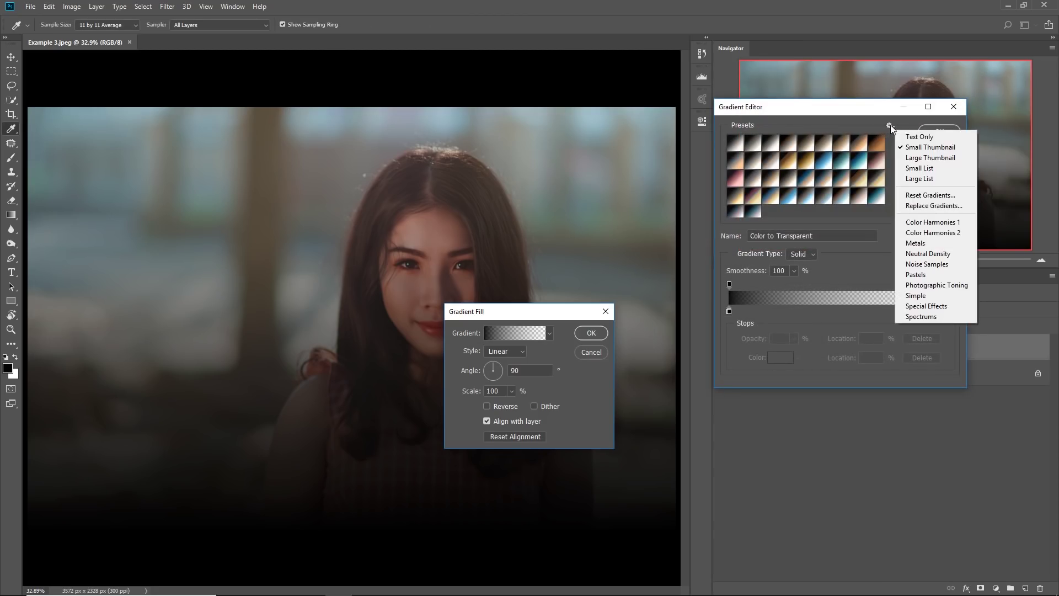
pyautogui.click(922, 199)
pyautogui.click(477, 227)
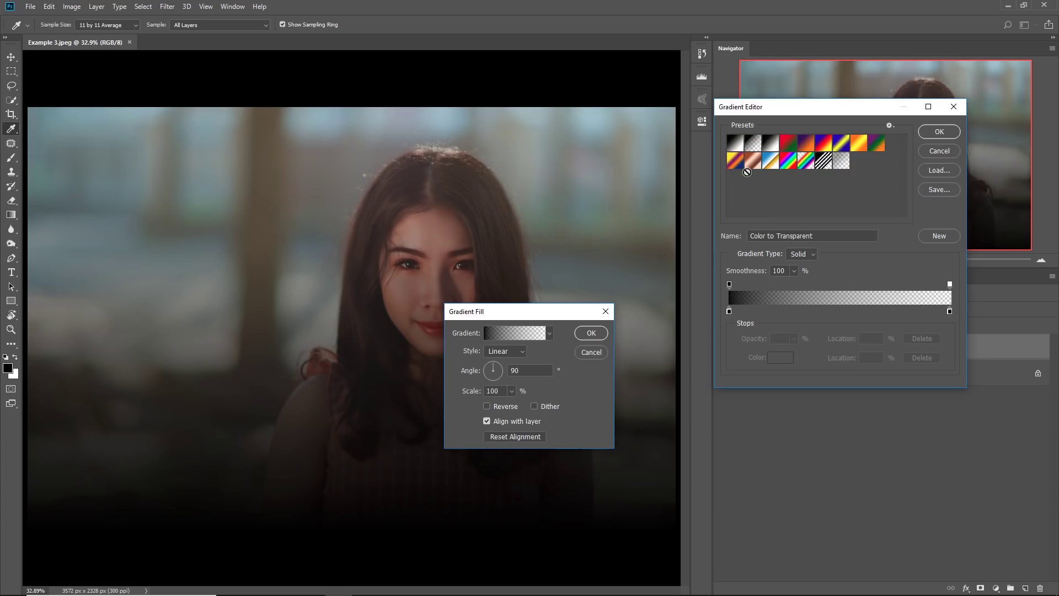
# Apply the Violet, Orange preset to the gradient fill and set the layer's blend mode to Screen
pyautogui.click(803, 147)
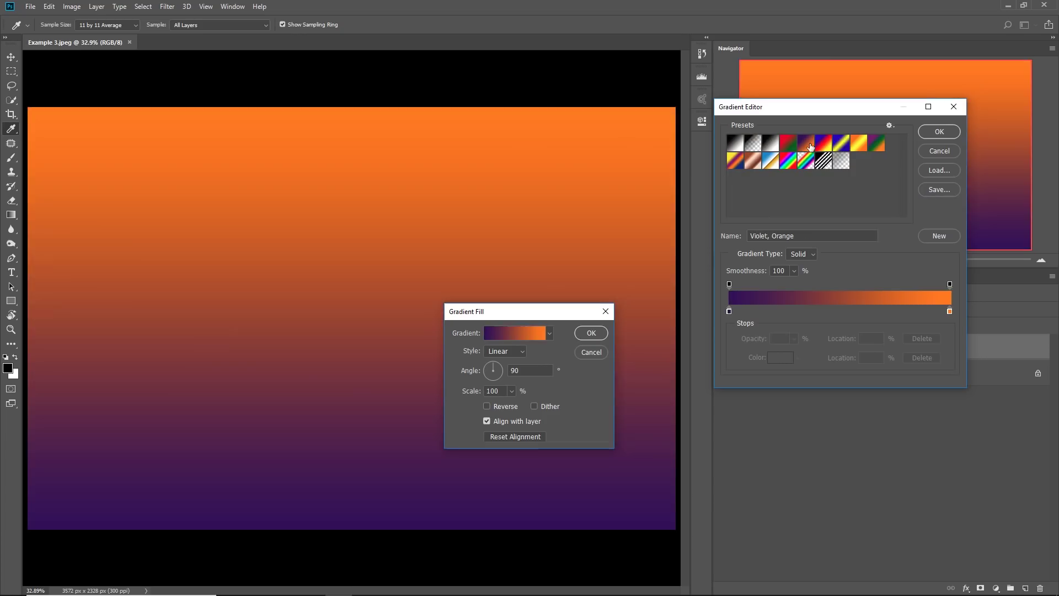
pyautogui.click(940, 132)
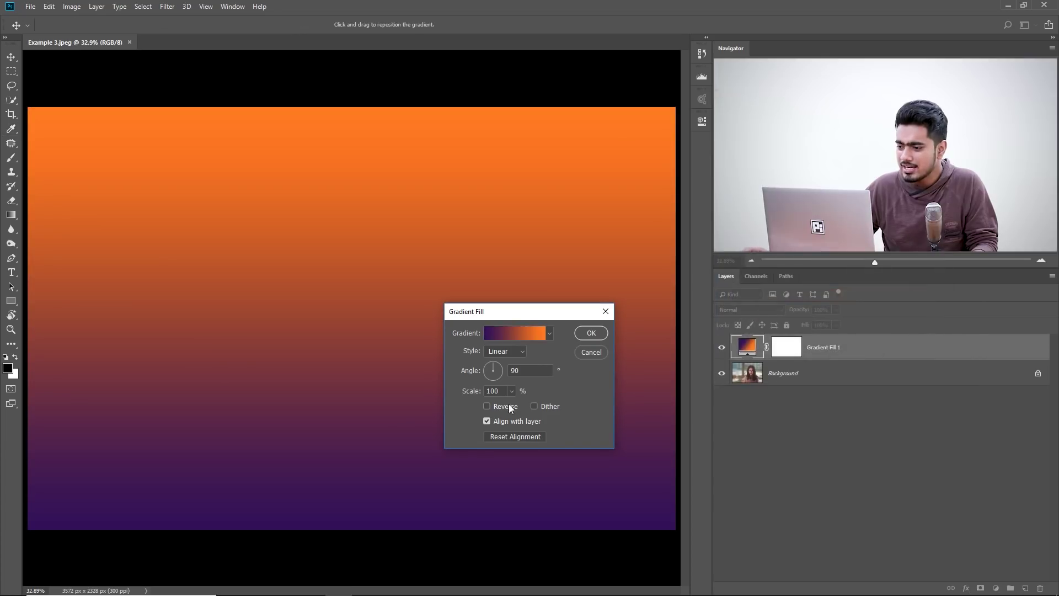
pyautogui.click(591, 332)
pyautogui.click(751, 311)
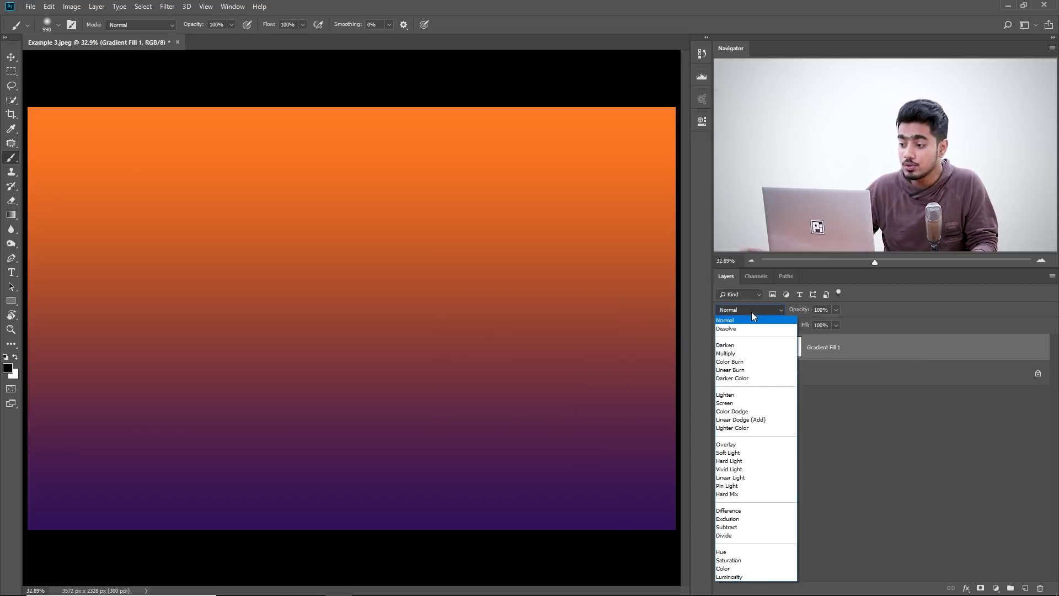
pyautogui.click(749, 404)
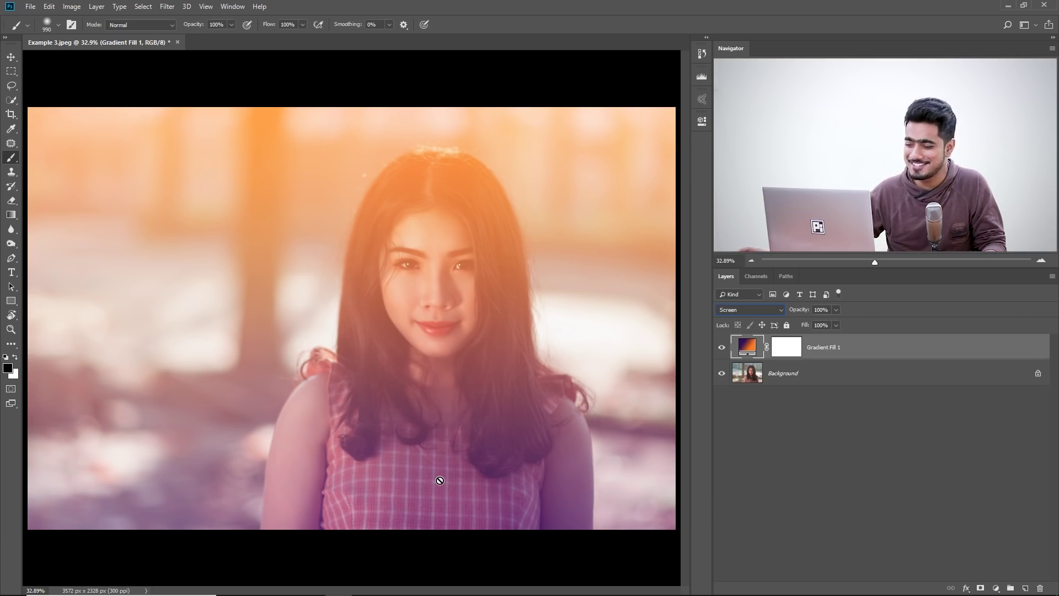
# Change the gradient fill's style to Radial, reverse it and move its orange centre onto the upper-left background of the photo
pyautogui.doubleClick(748, 347)
pyautogui.click(517, 351)
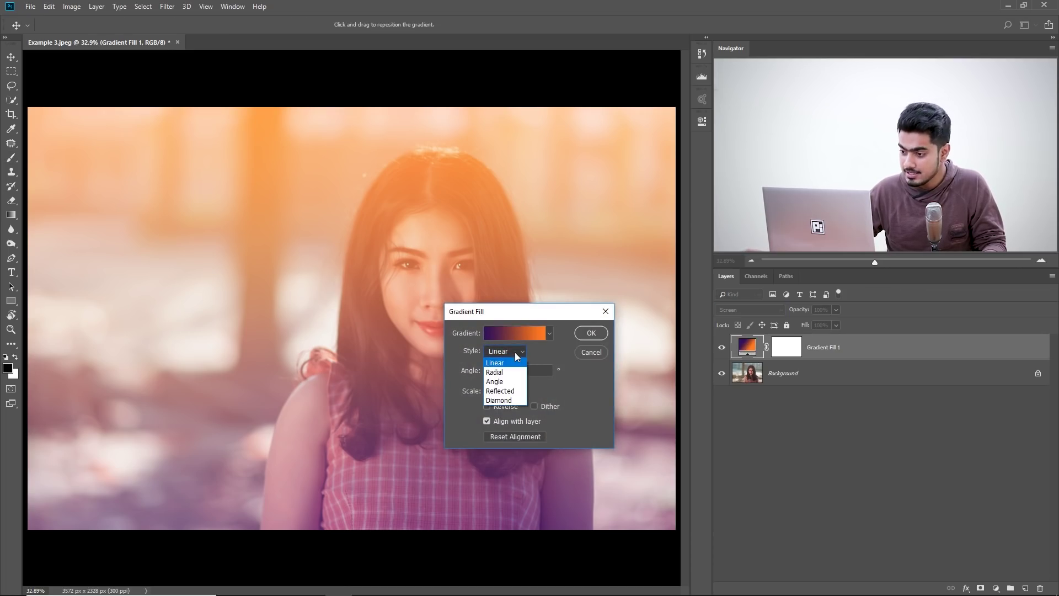
pyautogui.click(505, 365)
pyautogui.moveTo(388, 377); pyautogui.dragTo(231, 257)
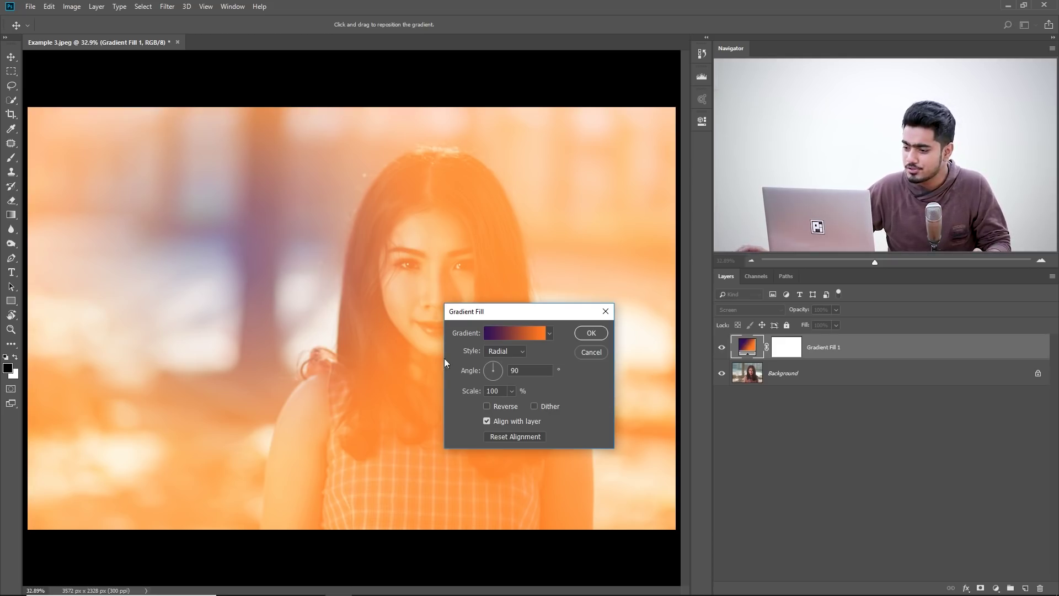
pyautogui.click(486, 405)
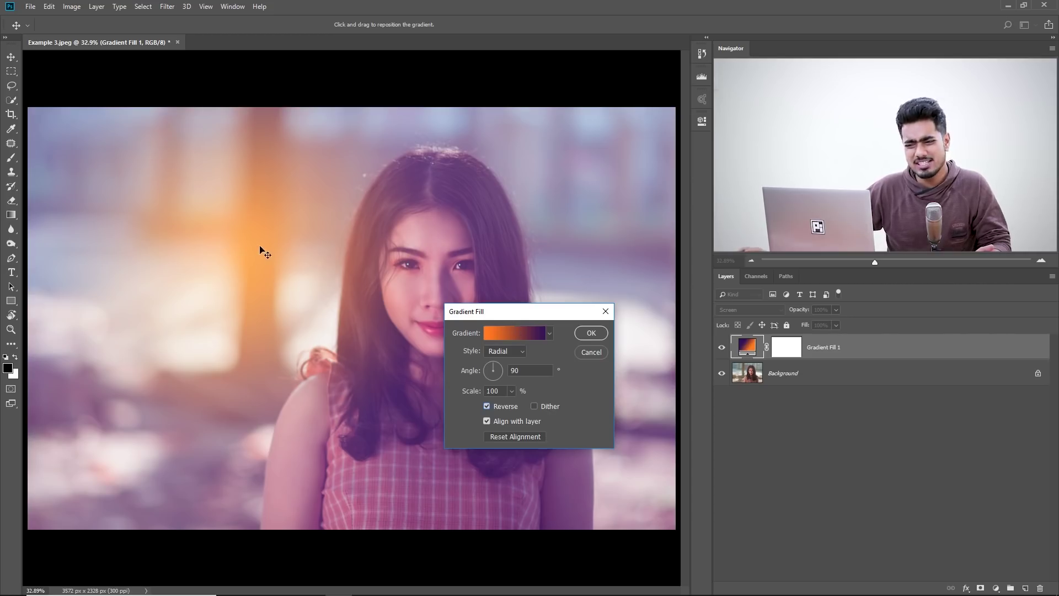
pyautogui.moveTo(238, 204); pyautogui.dragTo(232, 163)
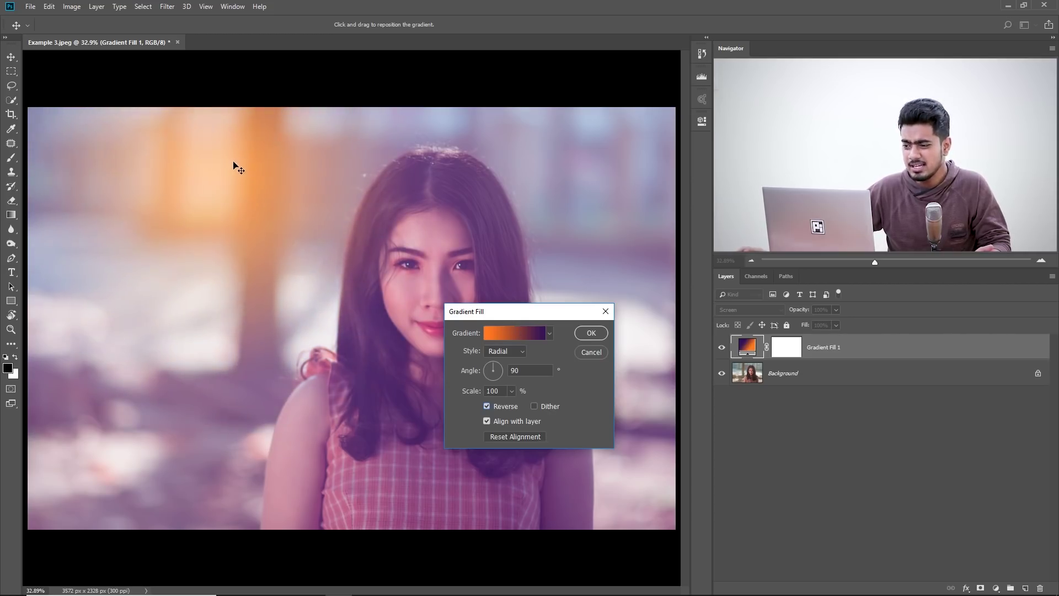
# Enlarge the radial gradient to a scale of 221% and reposition its orange glow in the photo's upper-left area
pyautogui.click(511, 391)
pyautogui.moveTo(515, 404); pyautogui.dragTo(521, 408)
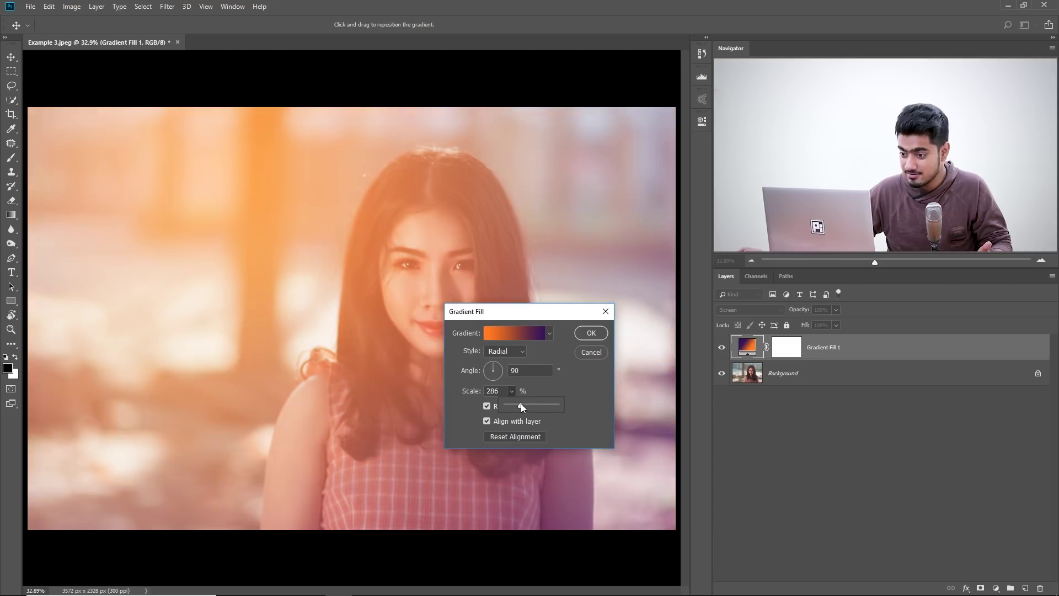
pyautogui.moveTo(519, 402); pyautogui.dragTo(518, 403)
pyautogui.click(243, 212)
pyautogui.moveTo(243, 213)
pyautogui.mouseDown()
pyautogui.moveTo(272, 175)
pyautogui.moveTo(229, 205)
pyautogui.mouseUp()
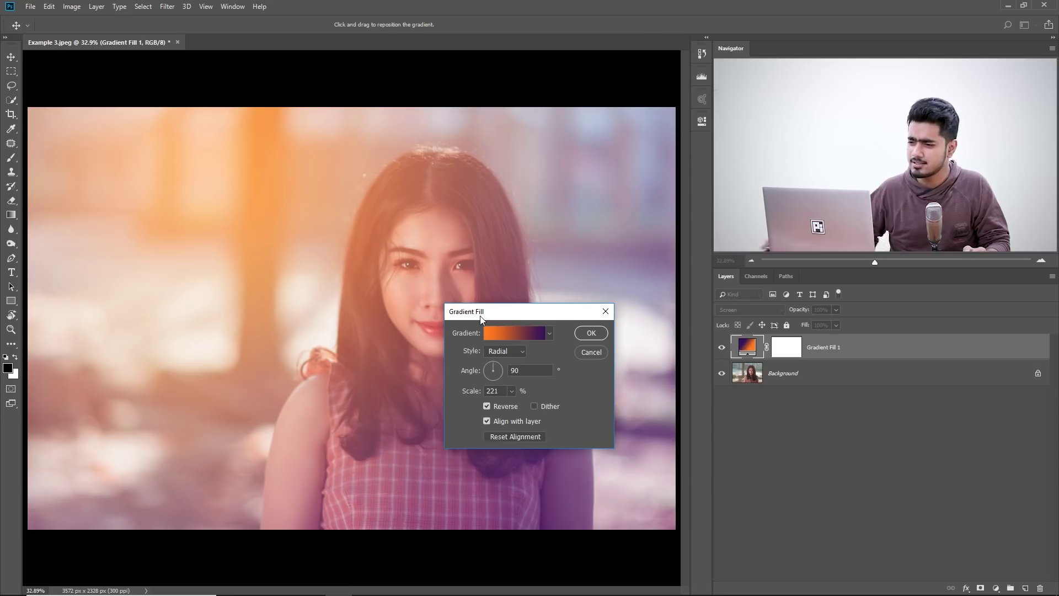
pyautogui.moveTo(220, 212); pyautogui.dragTo(216, 165)
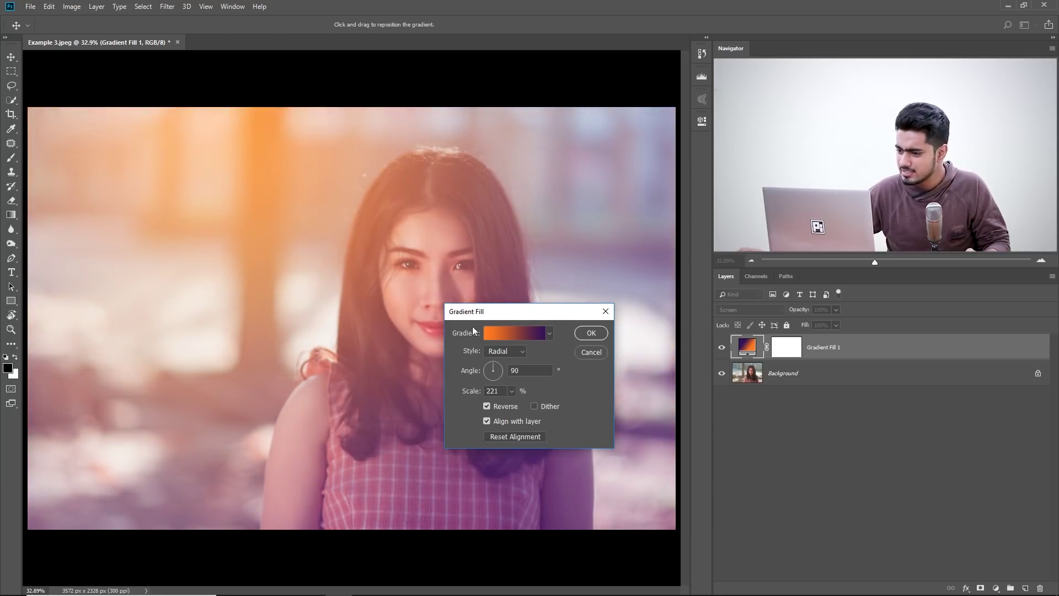
# Set the radial gradient's scale to 275% and accept the gradient fill
pyautogui.click(511, 391)
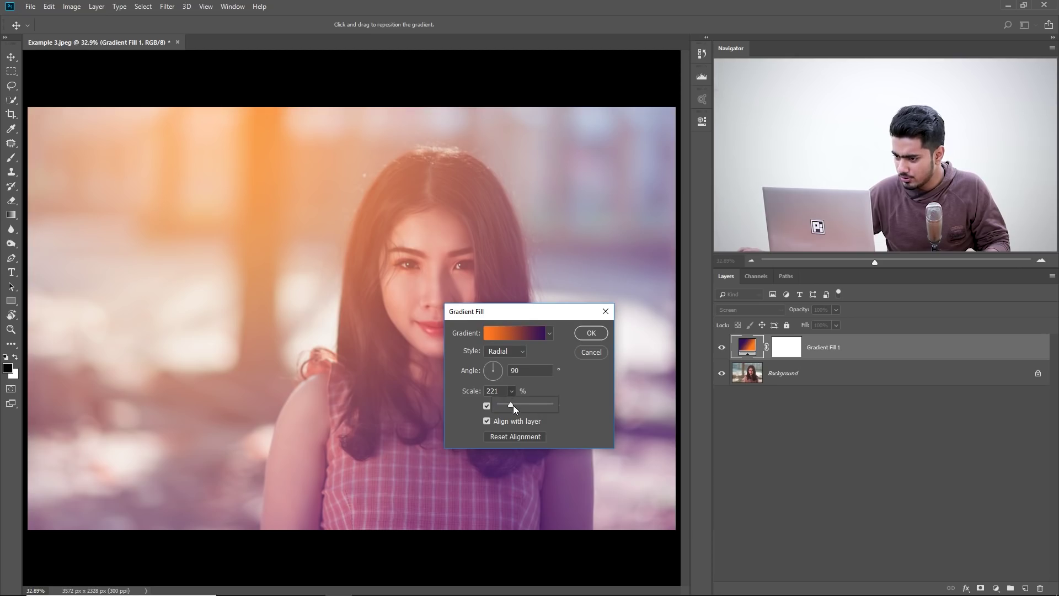
pyautogui.moveTo(513, 404); pyautogui.dragTo(514, 405)
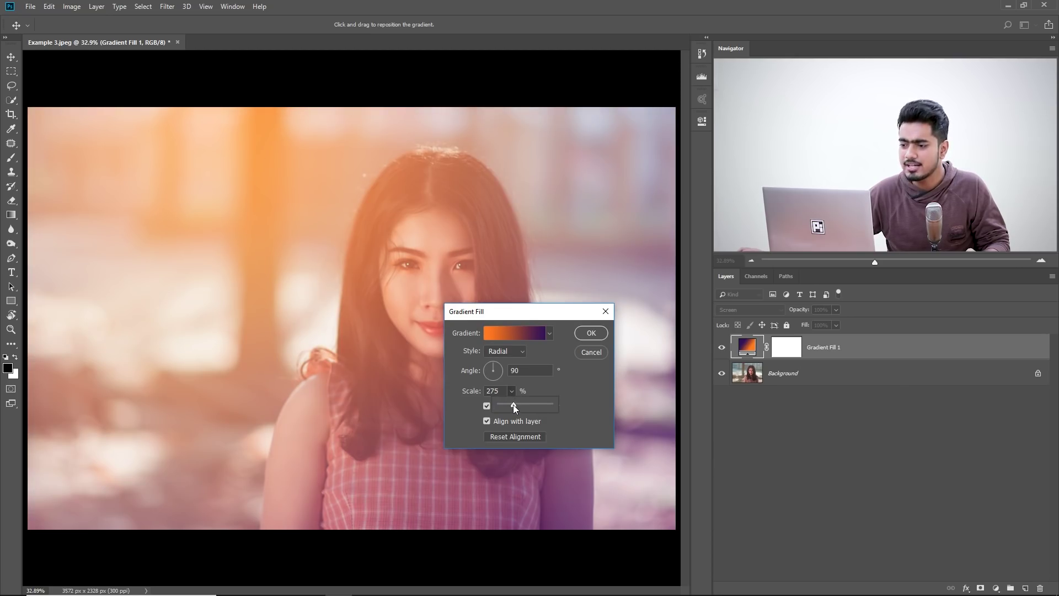
pyautogui.click(591, 333)
pyautogui.press('b')
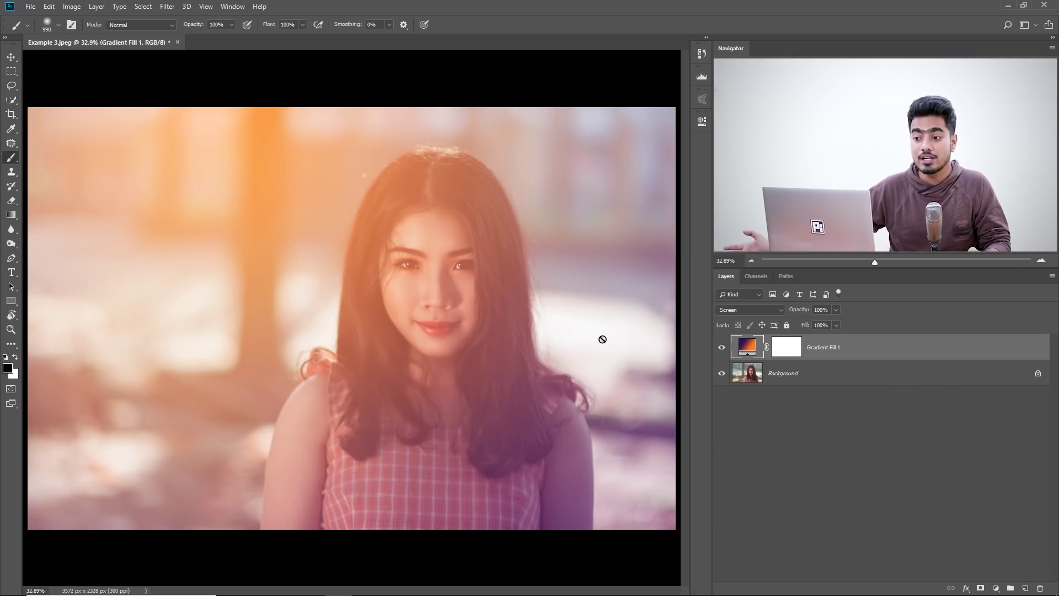
# Reopen the gradient fill for editing and change the gradient's orange stop to color ff8a00
pyautogui.doubleClick(747, 347)
pyautogui.click(514, 329)
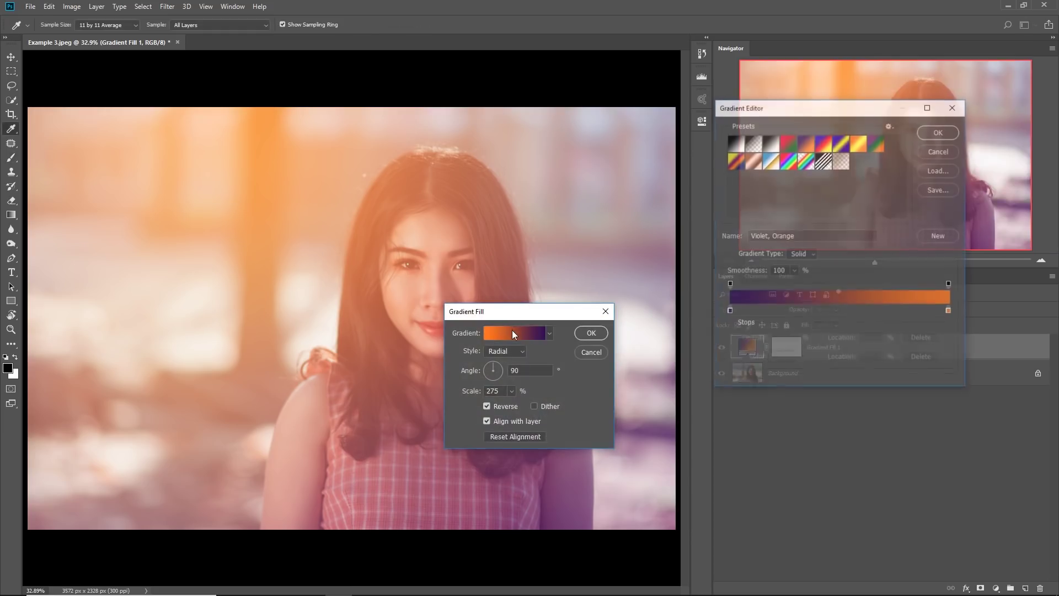
pyautogui.doubleClick(950, 312)
pyautogui.moveTo(765, 403); pyautogui.dragTo(765, 392)
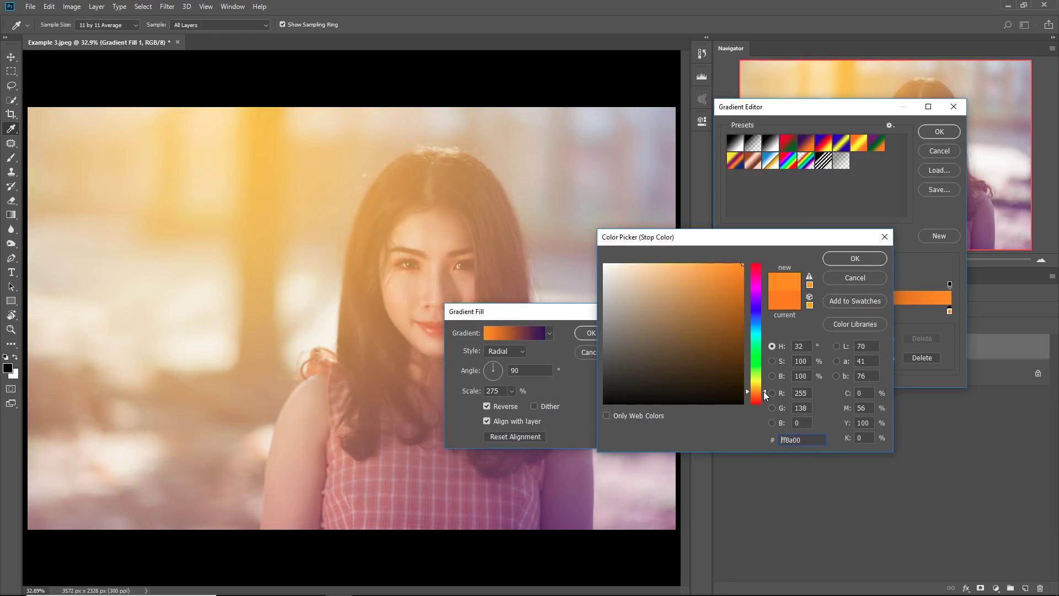
pyautogui.click(854, 259)
# Change the gradient's violet stop to dark blue 0a1e59
pyautogui.doubleClick(731, 313)
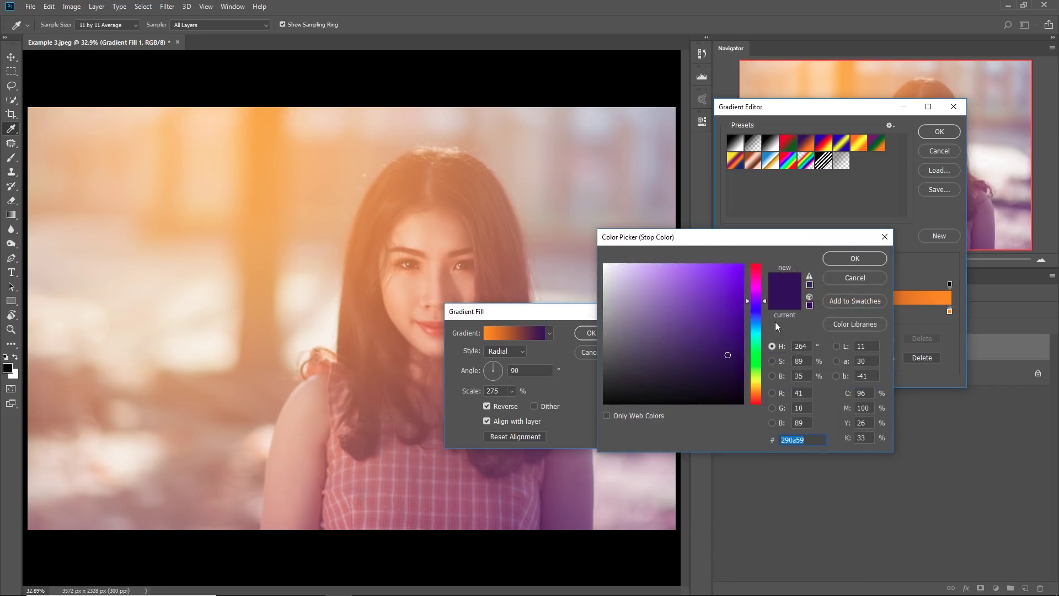
pyautogui.moveTo(766, 302); pyautogui.dragTo(761, 310)
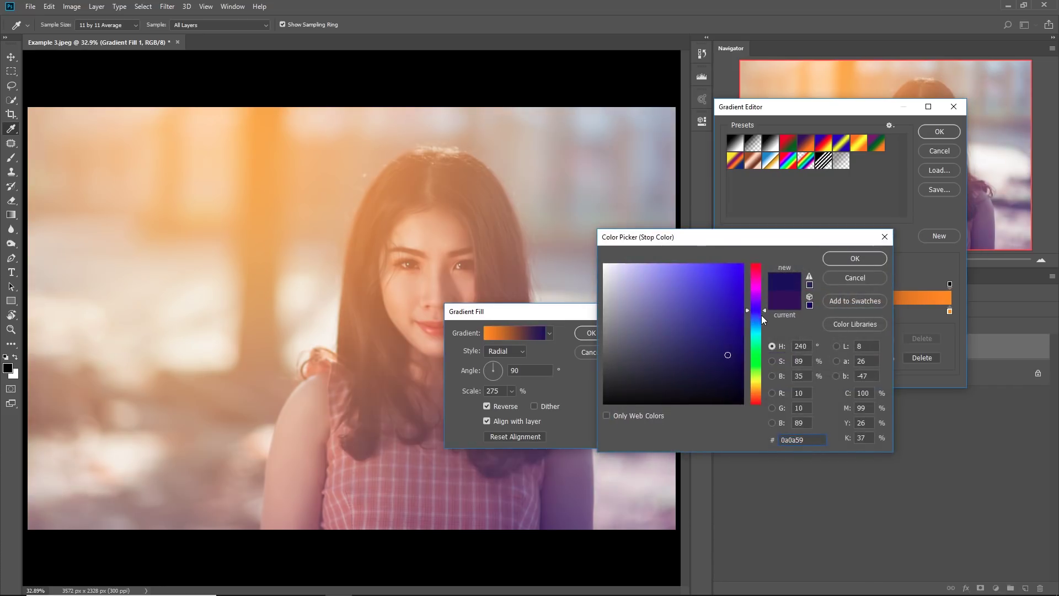
pyautogui.moveTo(763, 313); pyautogui.dragTo(763, 317)
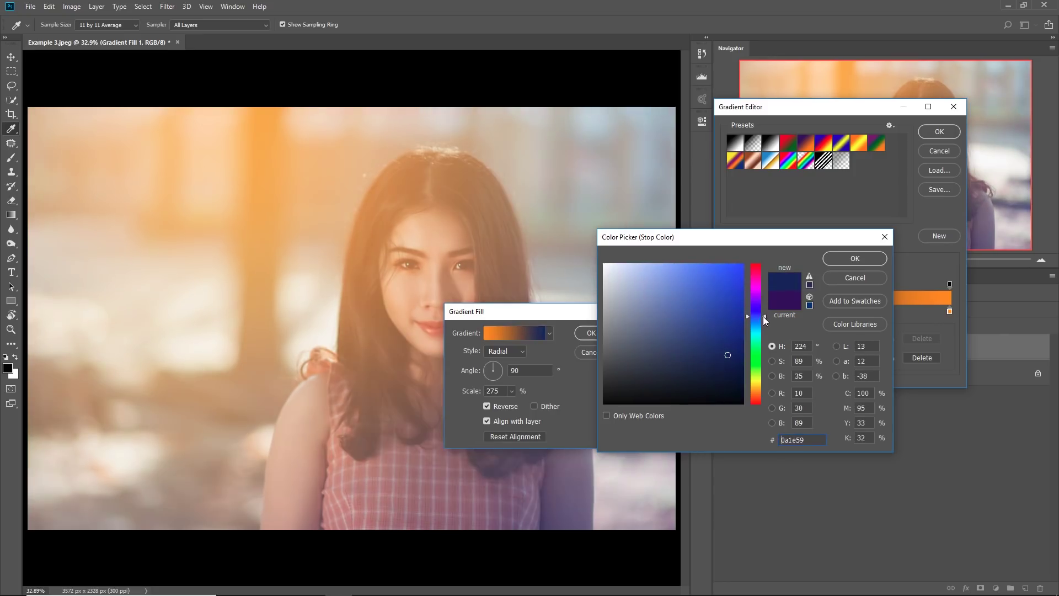
pyautogui.click(845, 259)
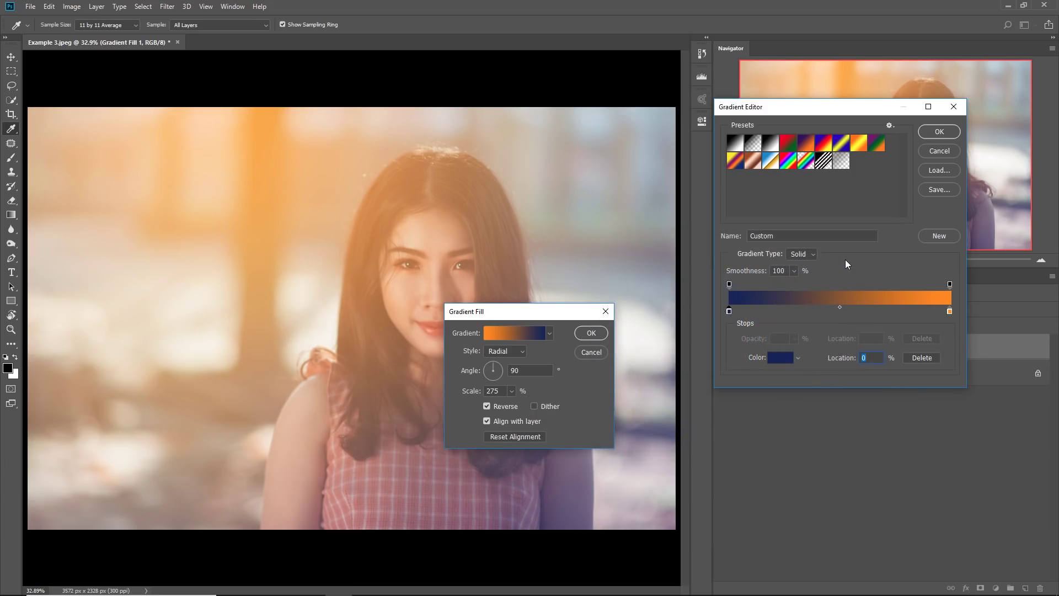
# Replace the default gradient presets with the Photographic Toning set for the radial gradient
pyautogui.click(889, 126)
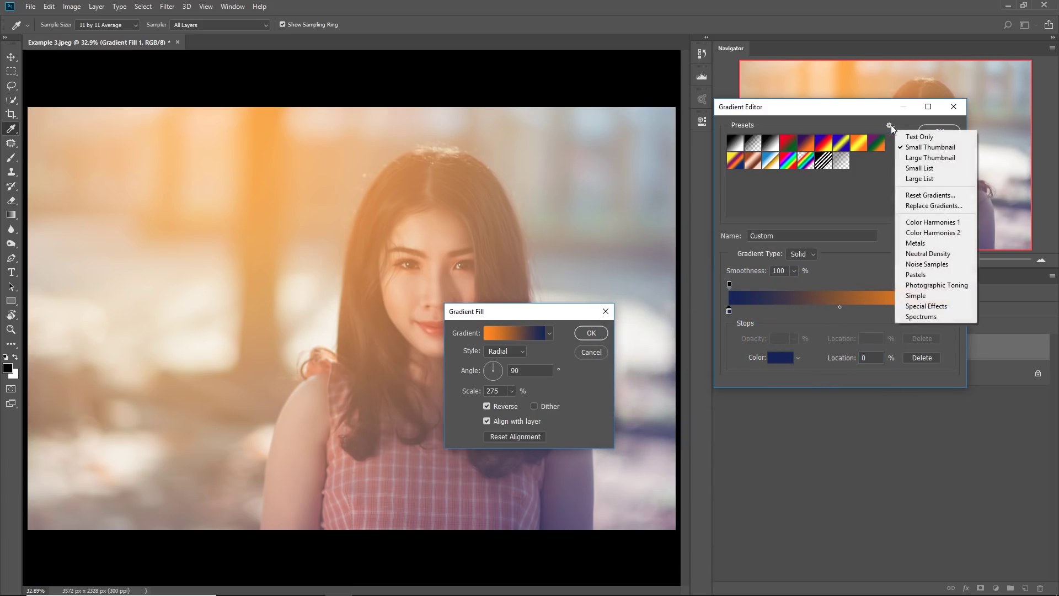
pyautogui.click(945, 285)
pyautogui.click(473, 224)
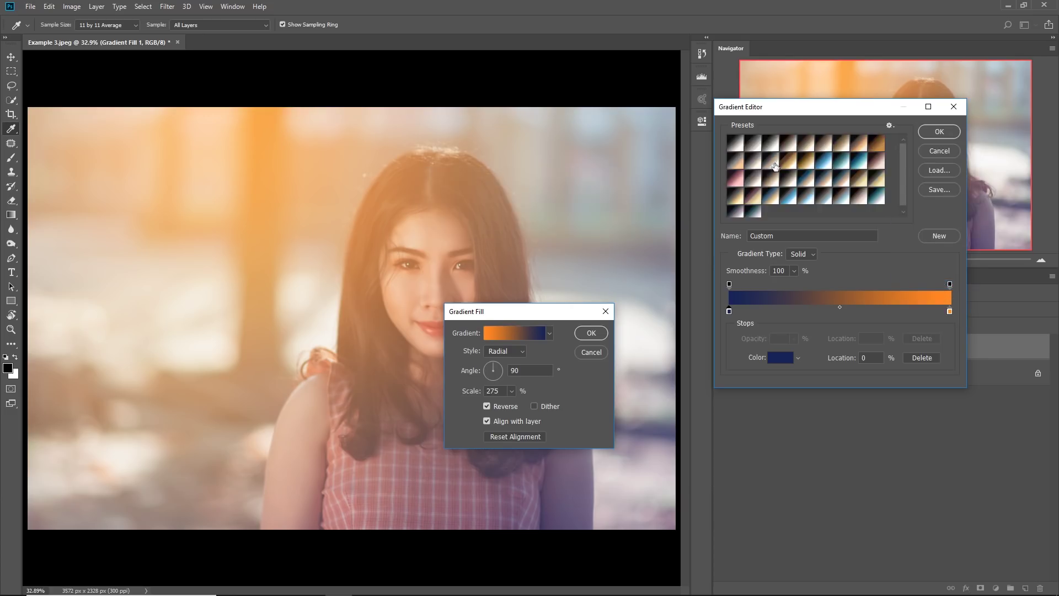
# Try Photographic Toning presets including Gold 1 and Cyan-Selenium on the radial gradient
pyautogui.click(794, 142)
pyautogui.click(787, 161)
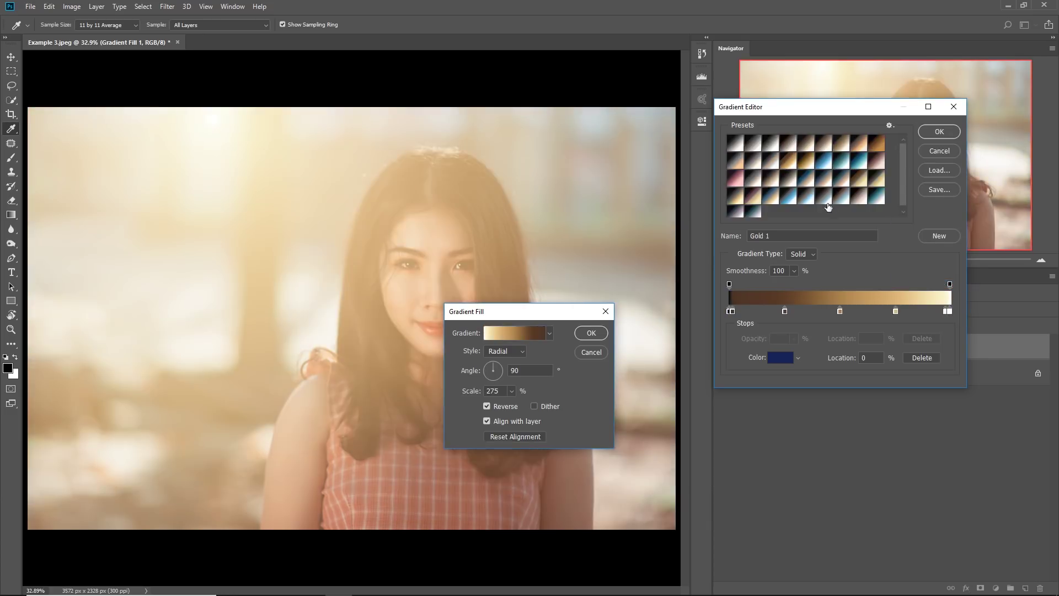
pyautogui.click(775, 199)
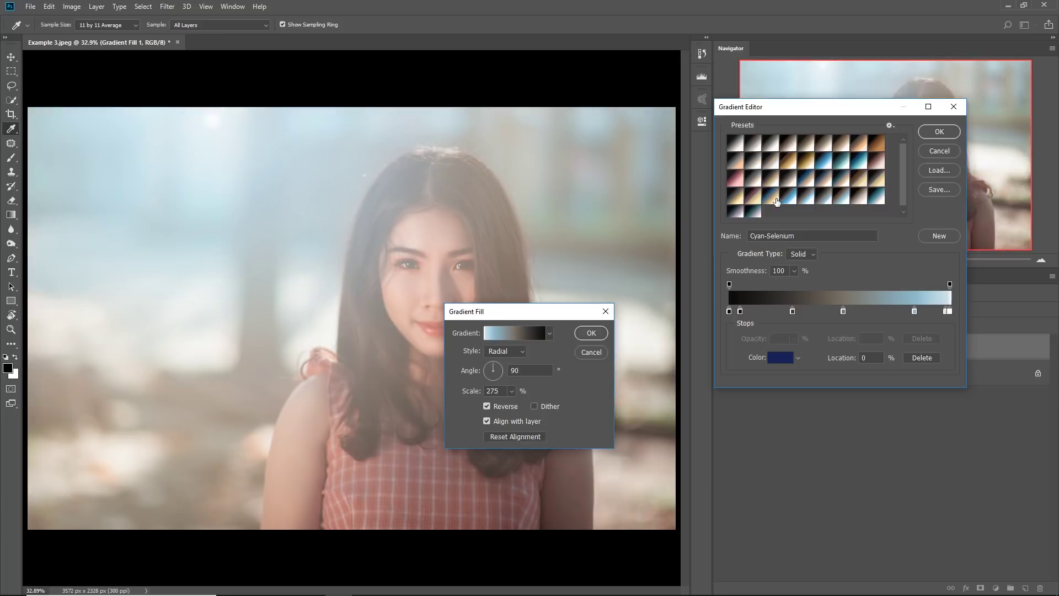